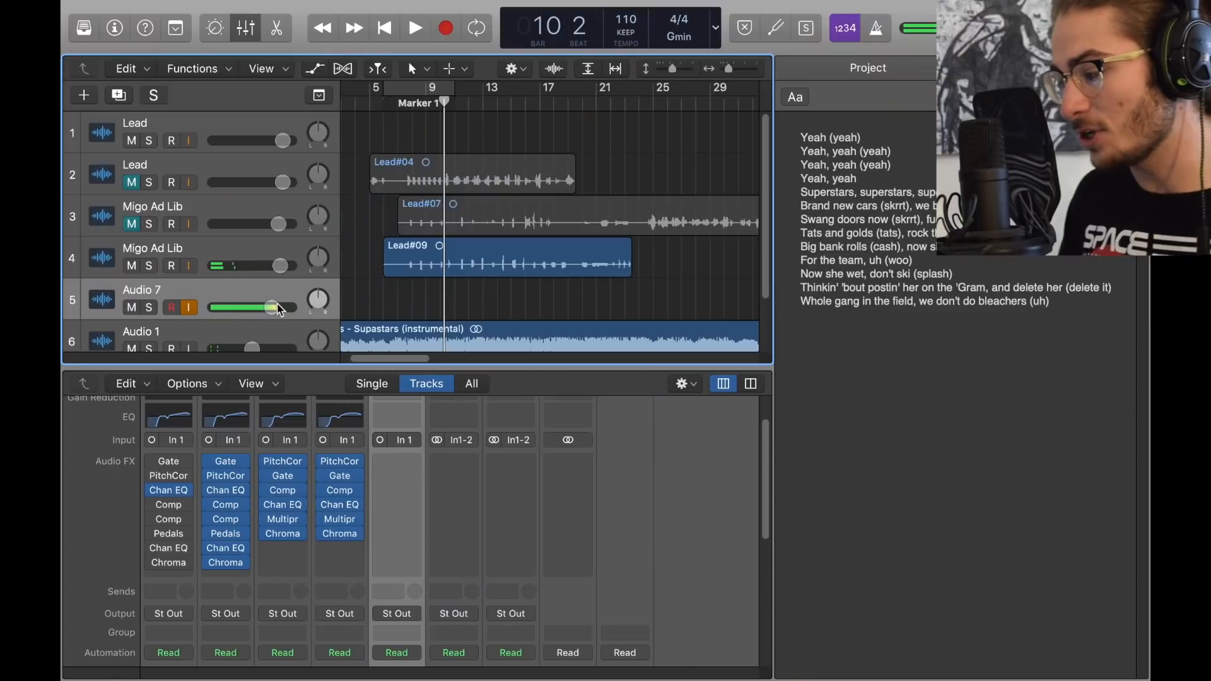
# Step: Raise the Audio 7 track's volume to maximum and copy the Pitch Correction effect from track 4 onto it, bypassed
pyautogui.moveTo(279, 309); pyautogui.dragTo(327, 310)
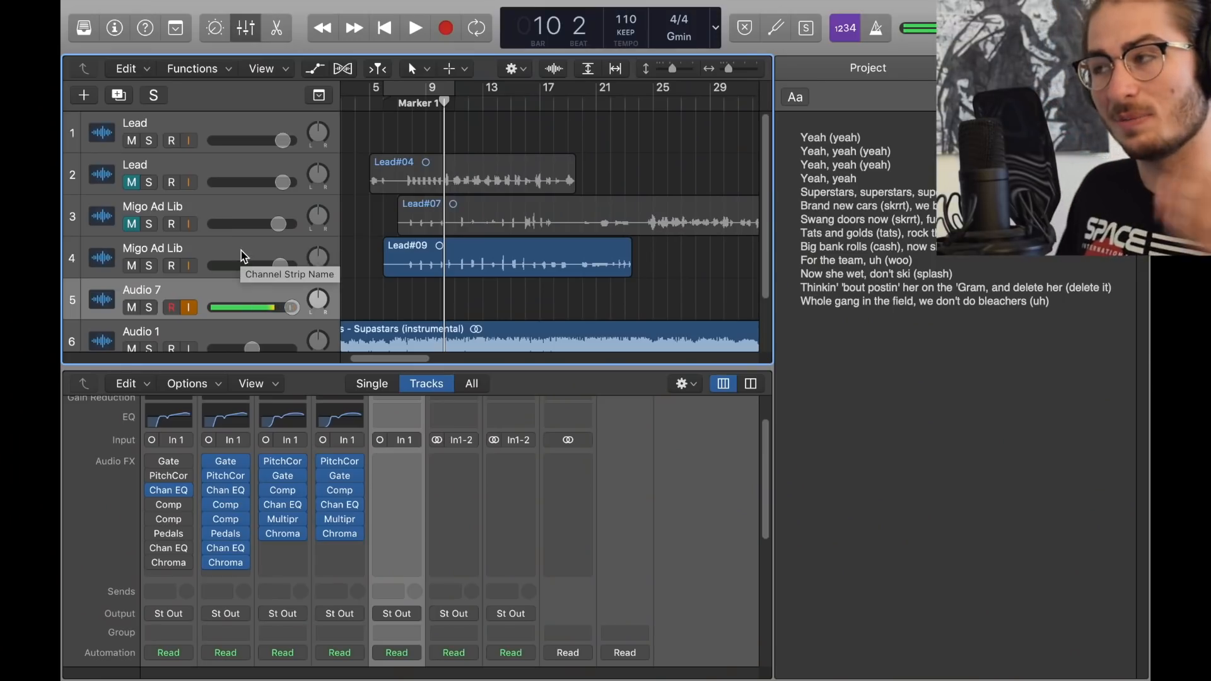
pyautogui.click(242, 253)
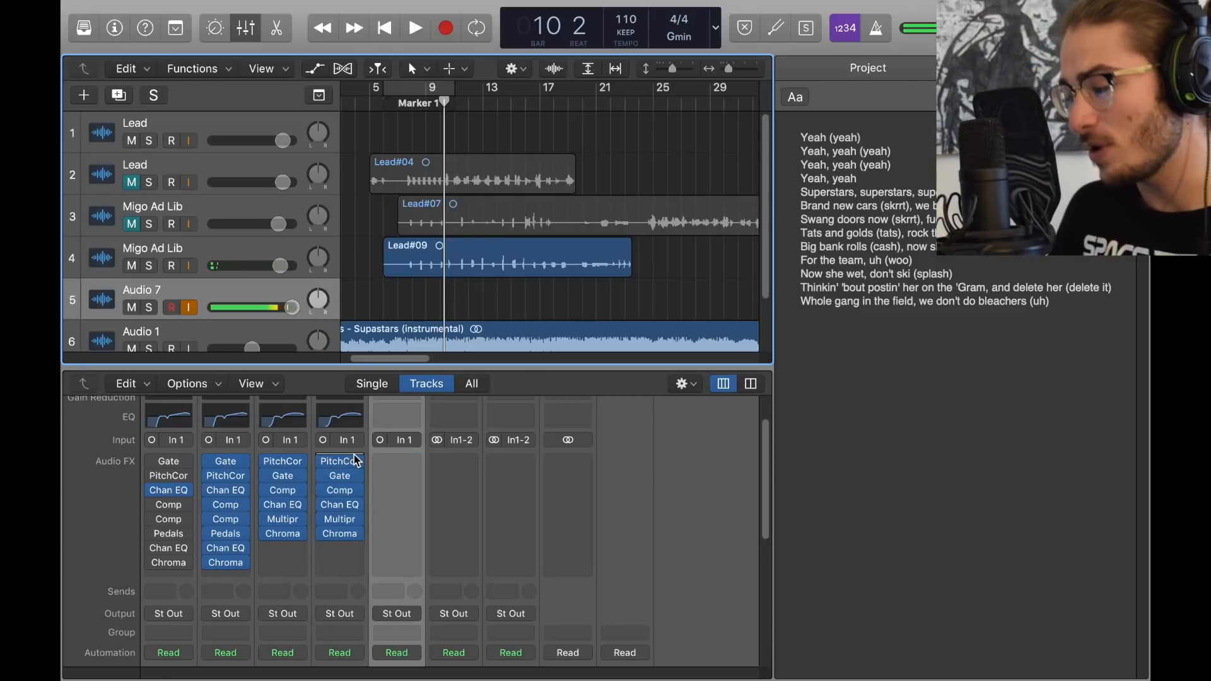
pyautogui.moveTo(357, 461); pyautogui.dragTo(395, 470)
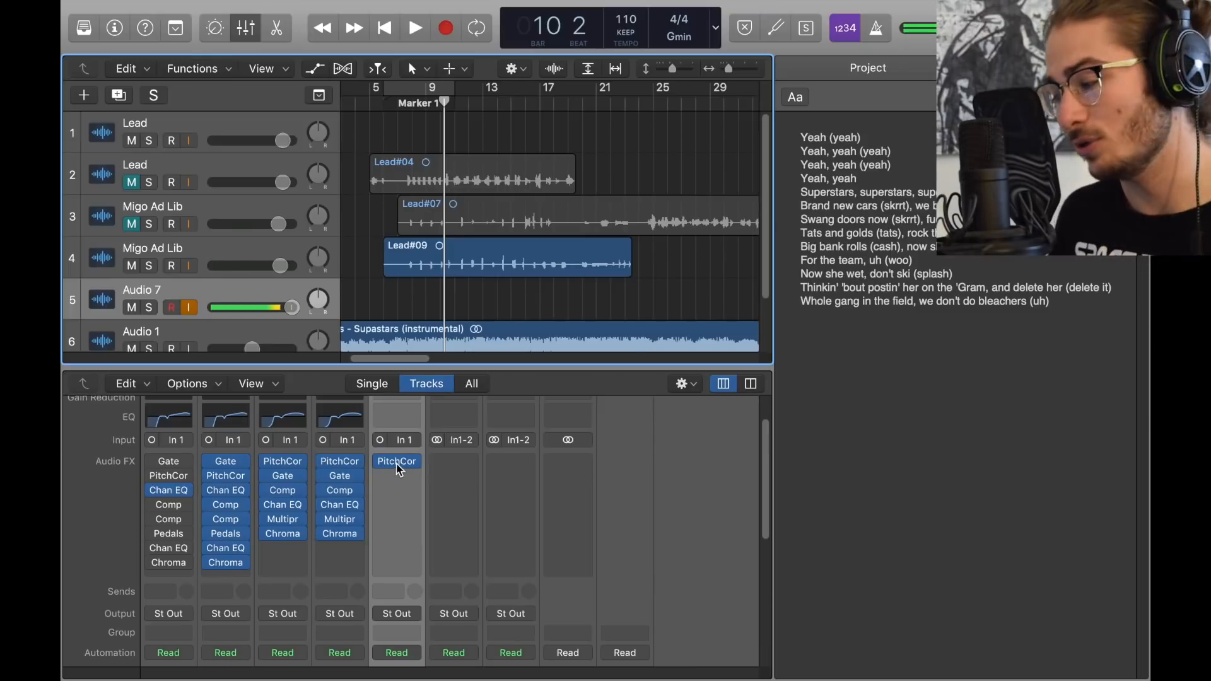
pyautogui.click(396, 463)
pyautogui.click(102, 67)
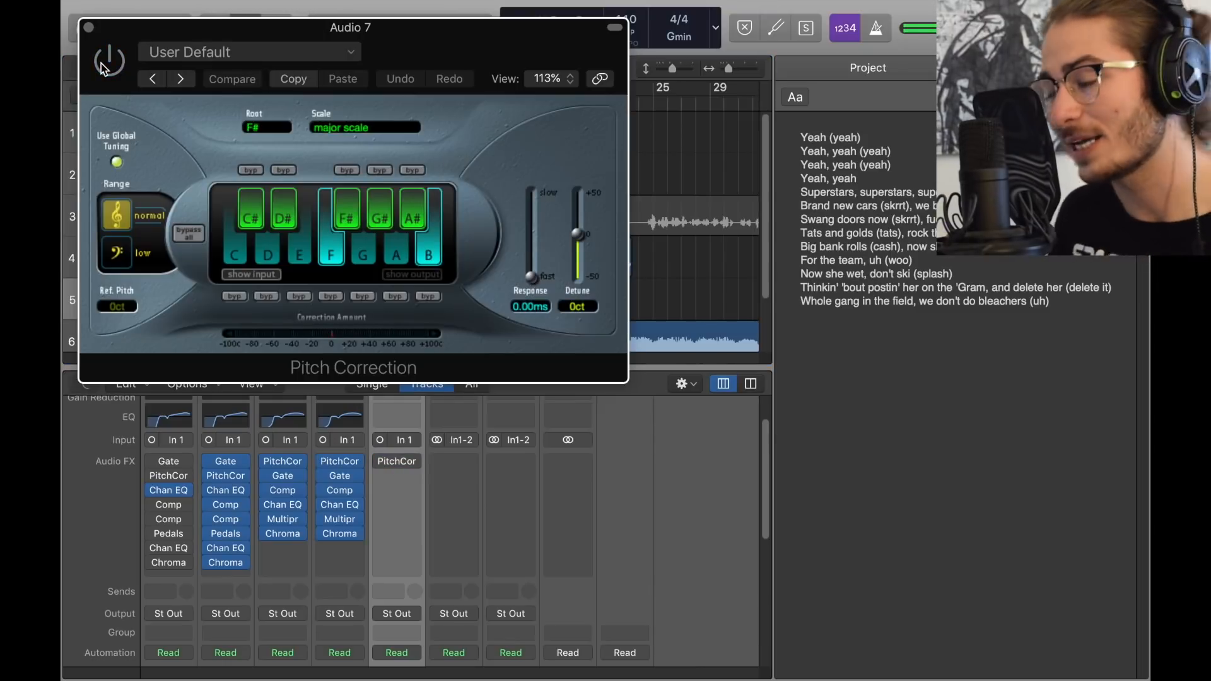
pyautogui.click(88, 27)
# Step: Enable Audio 7's Pitch Correction, slow its Response to 999 ms, and bypass the effect again
pyautogui.click(423, 479)
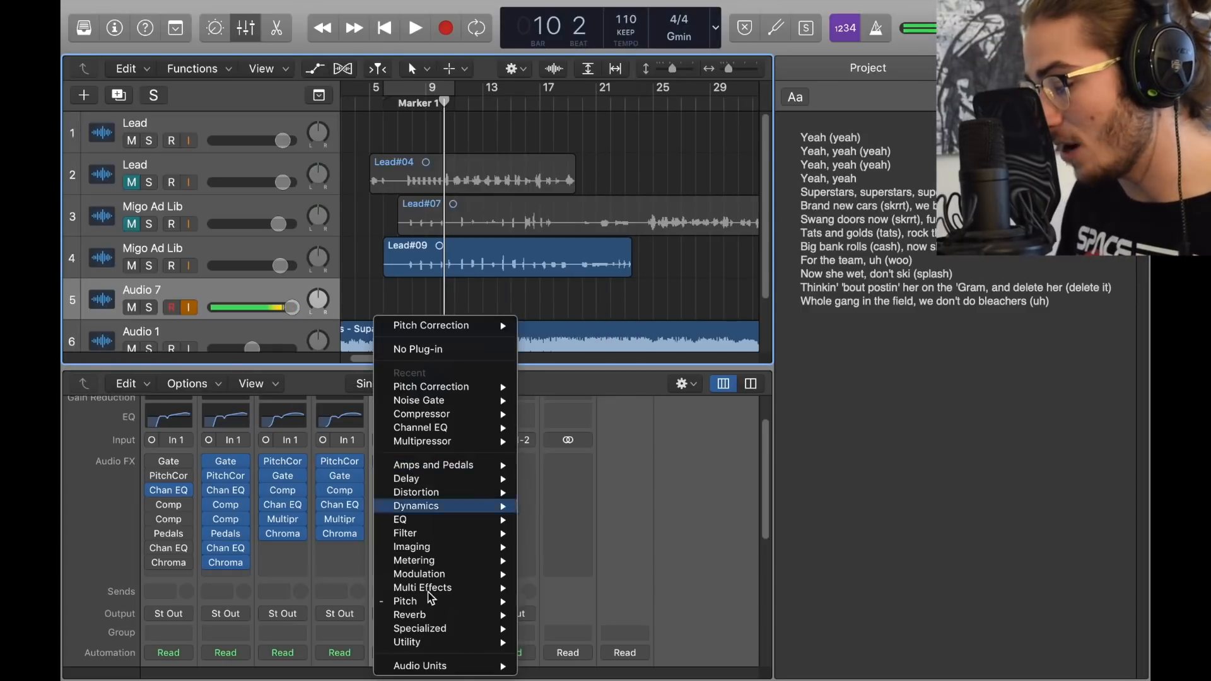
pyautogui.moveTo(442, 601)
pyautogui.moveTo(608, 602)
pyautogui.click(693, 601)
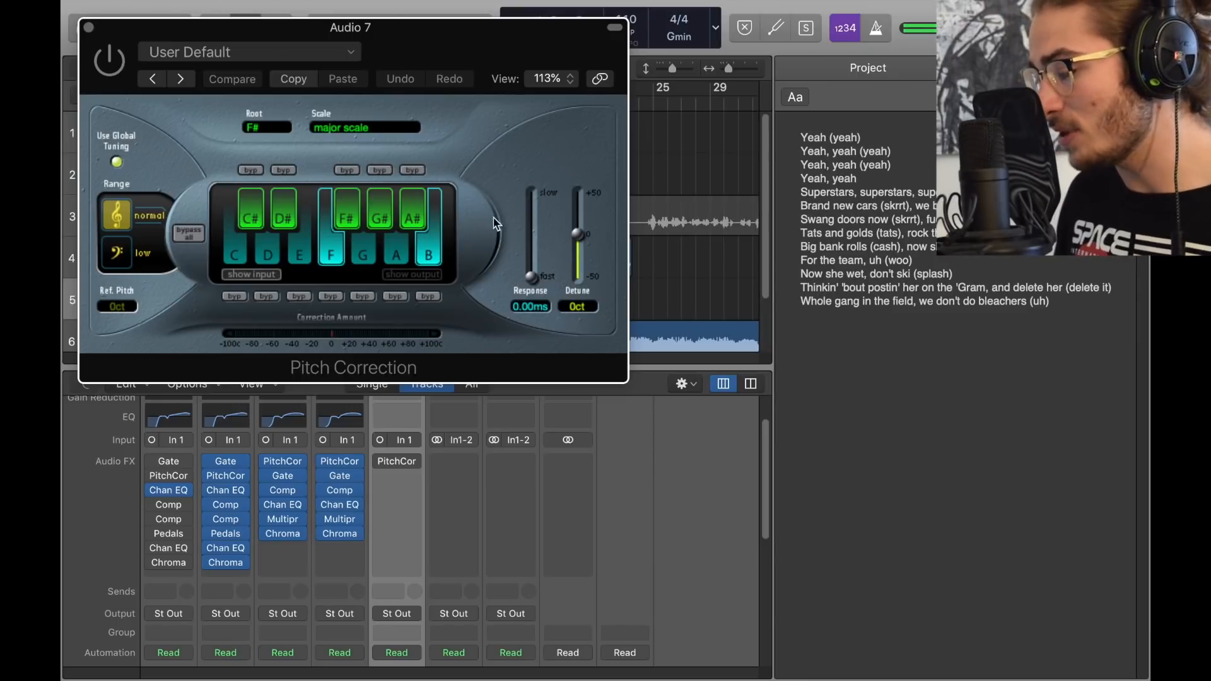
pyautogui.click(109, 60)
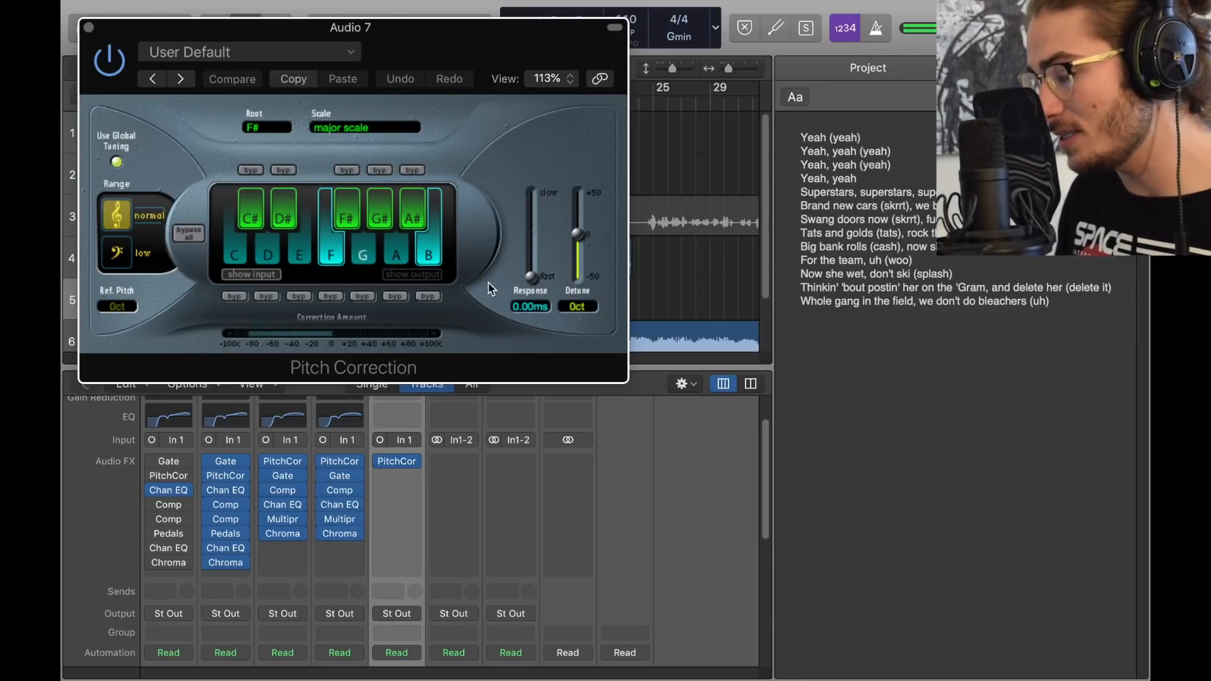
pyautogui.moveTo(532, 277); pyautogui.dragTo(596, 133)
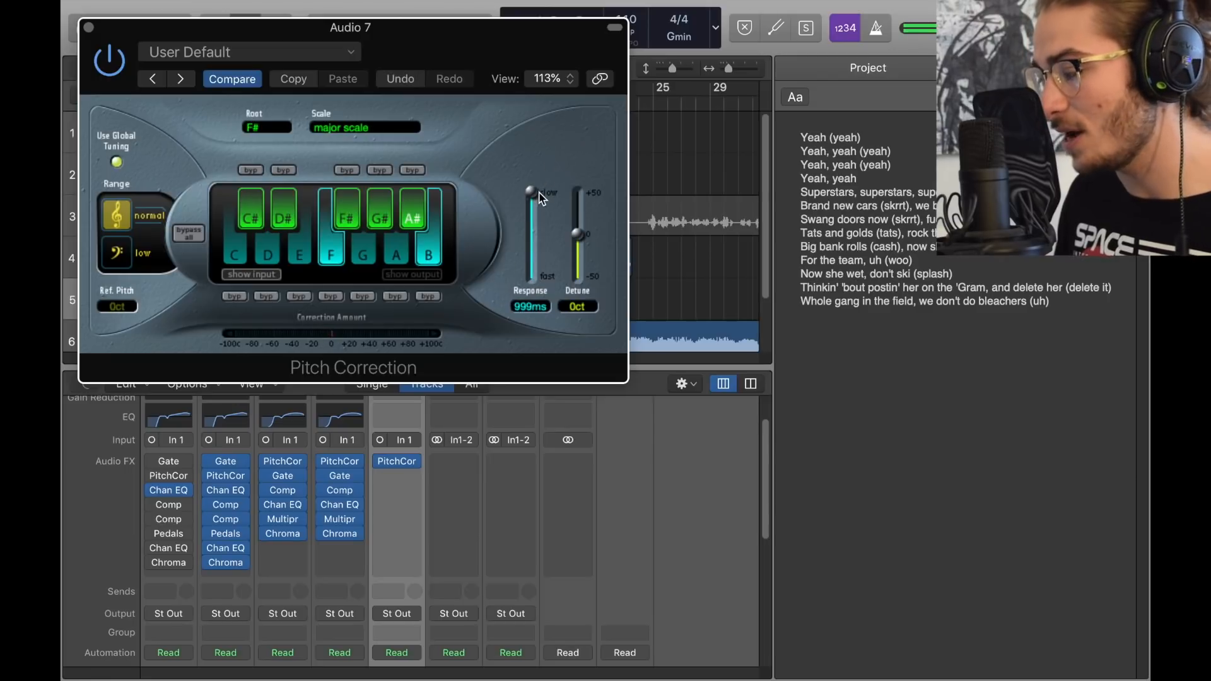
pyautogui.click(89, 27)
pyautogui.click(381, 462)
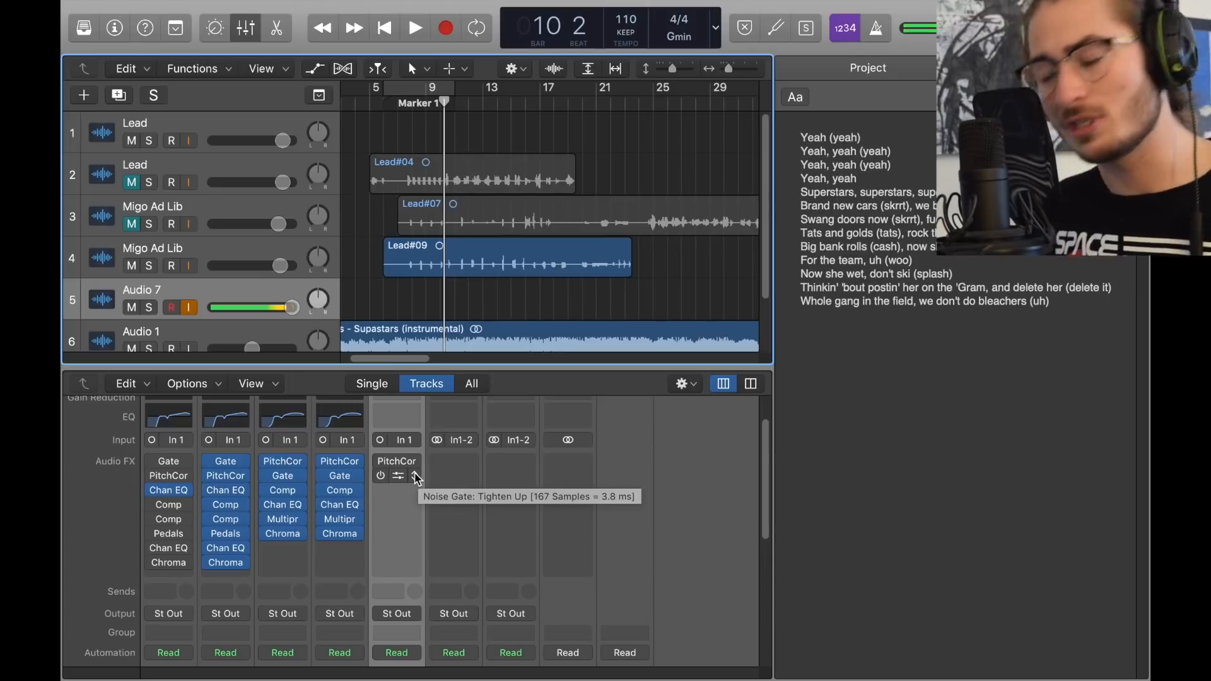
# Step: Look up the Noise Gate among the Dynamics effects for Audio 7's second effect slot
pyautogui.click(416, 477)
pyautogui.moveTo(443, 391)
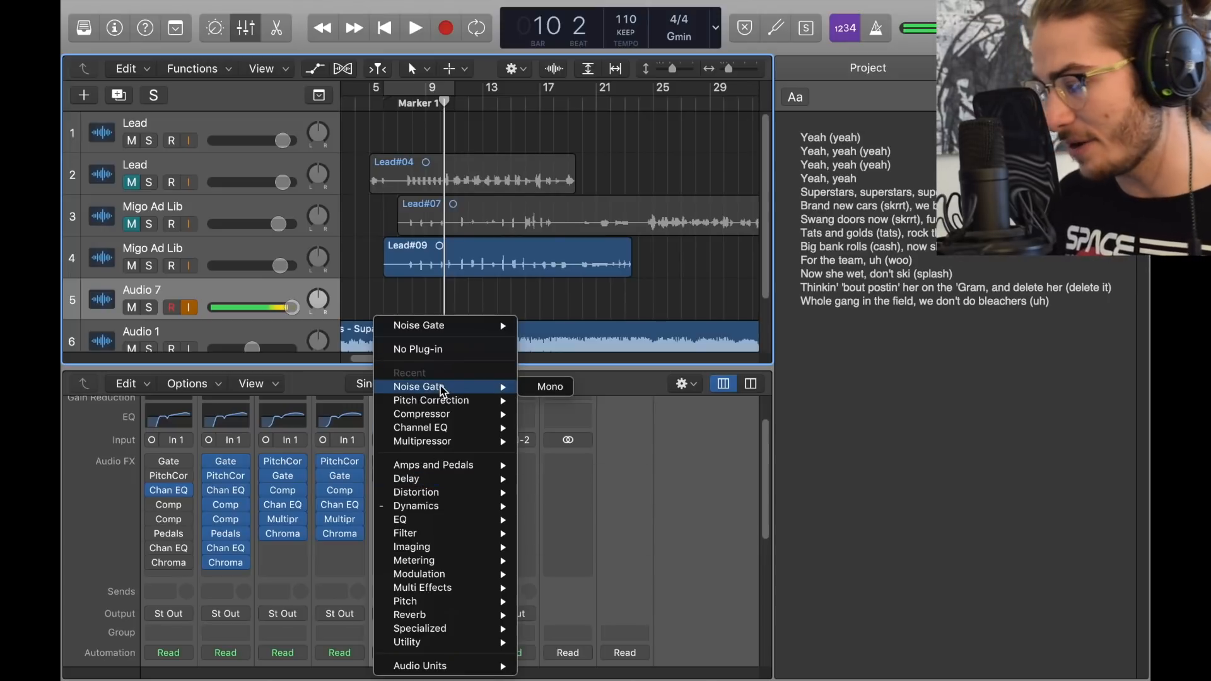
pyautogui.click(713, 536)
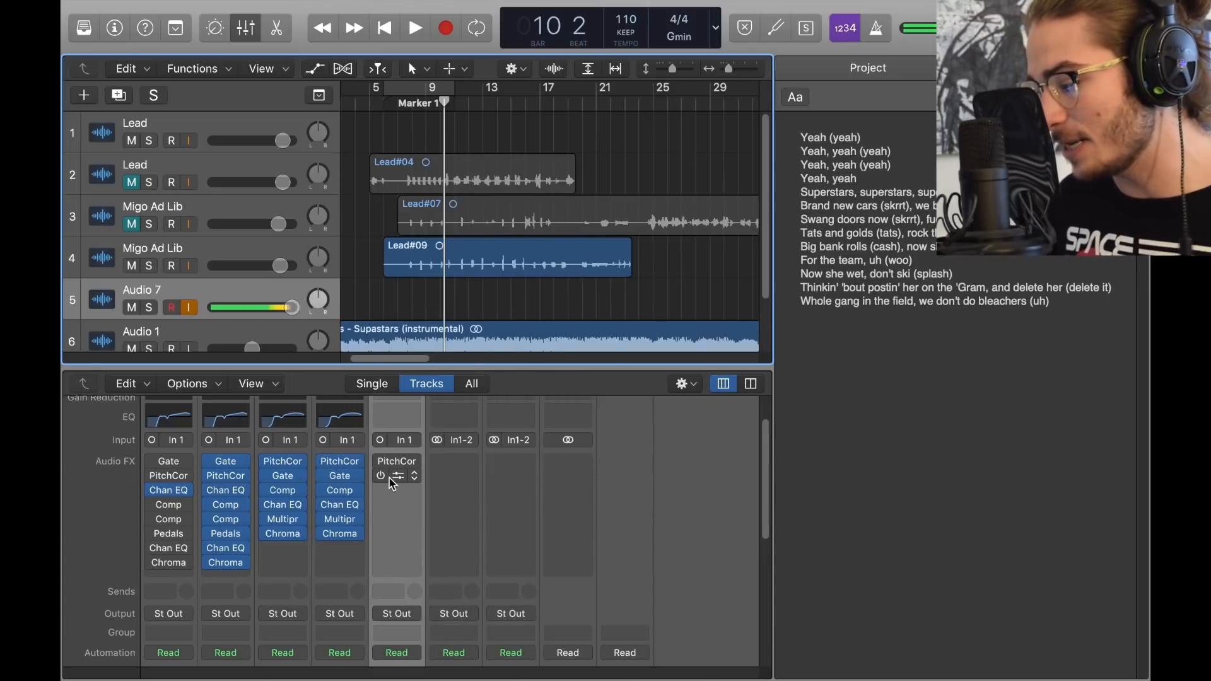
pyautogui.click(415, 476)
pyautogui.moveTo(447, 505)
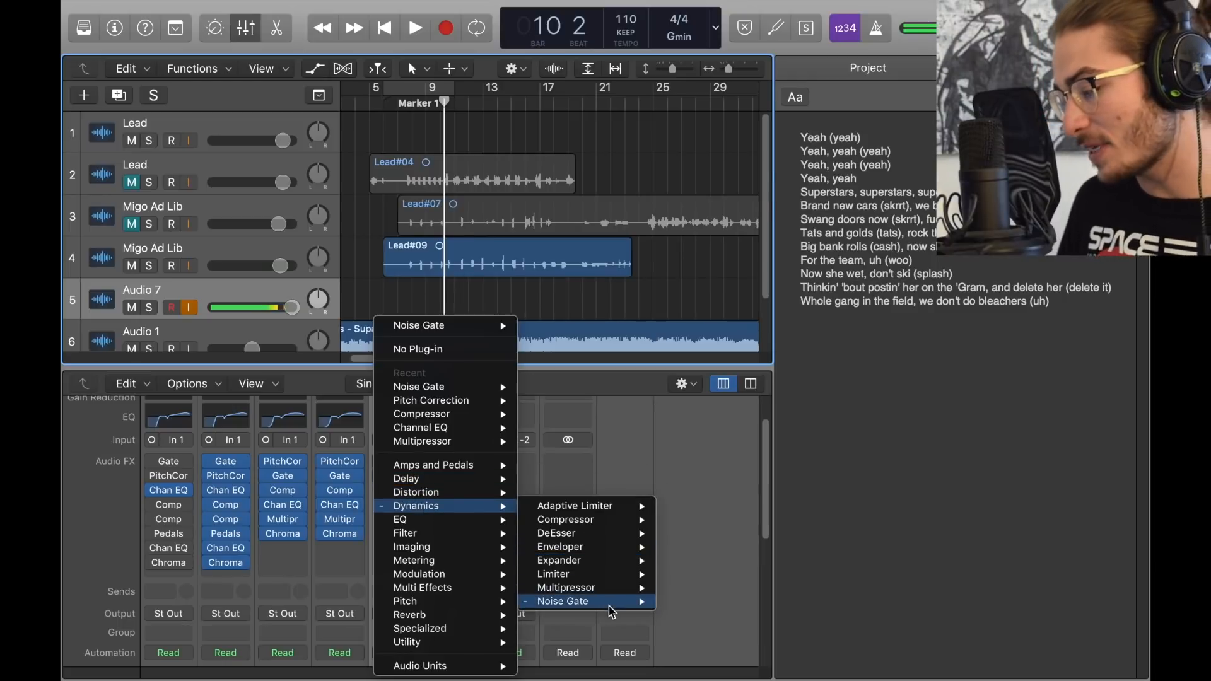
pyautogui.moveTo(587, 601)
pyautogui.click(689, 605)
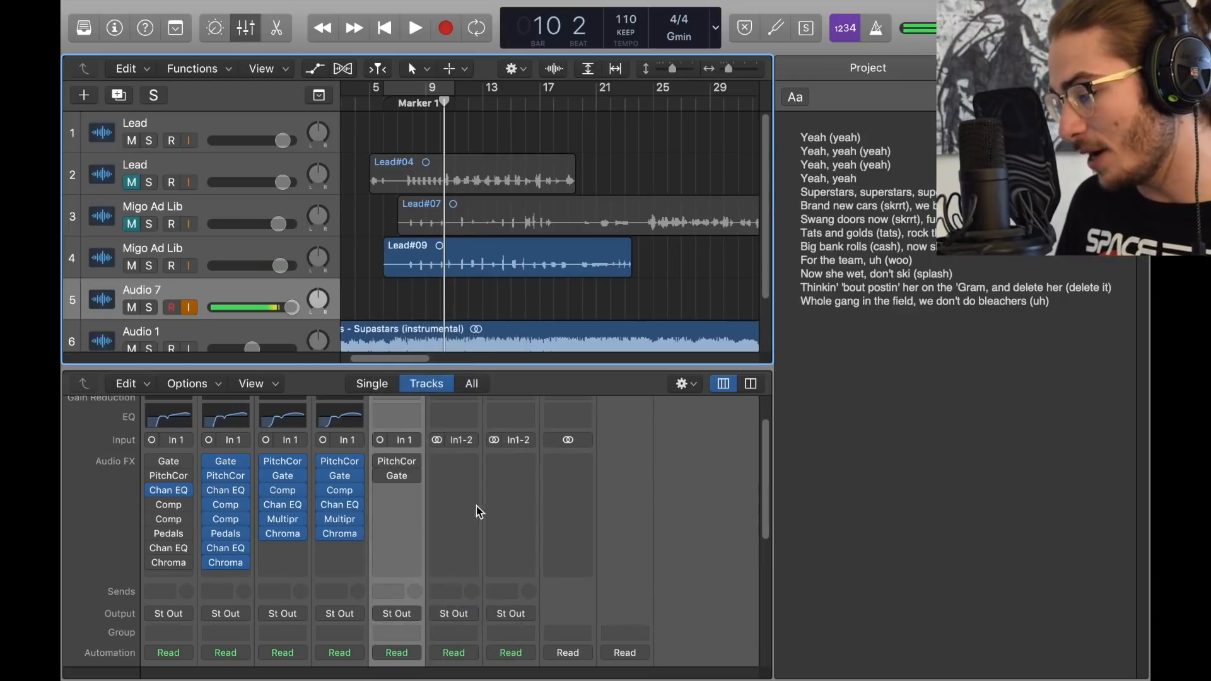
# Step: Review the Noise Gate's Tighten Up settings and its preset list on Audio 7, leaving the gate bypassed
pyautogui.click(386, 478)
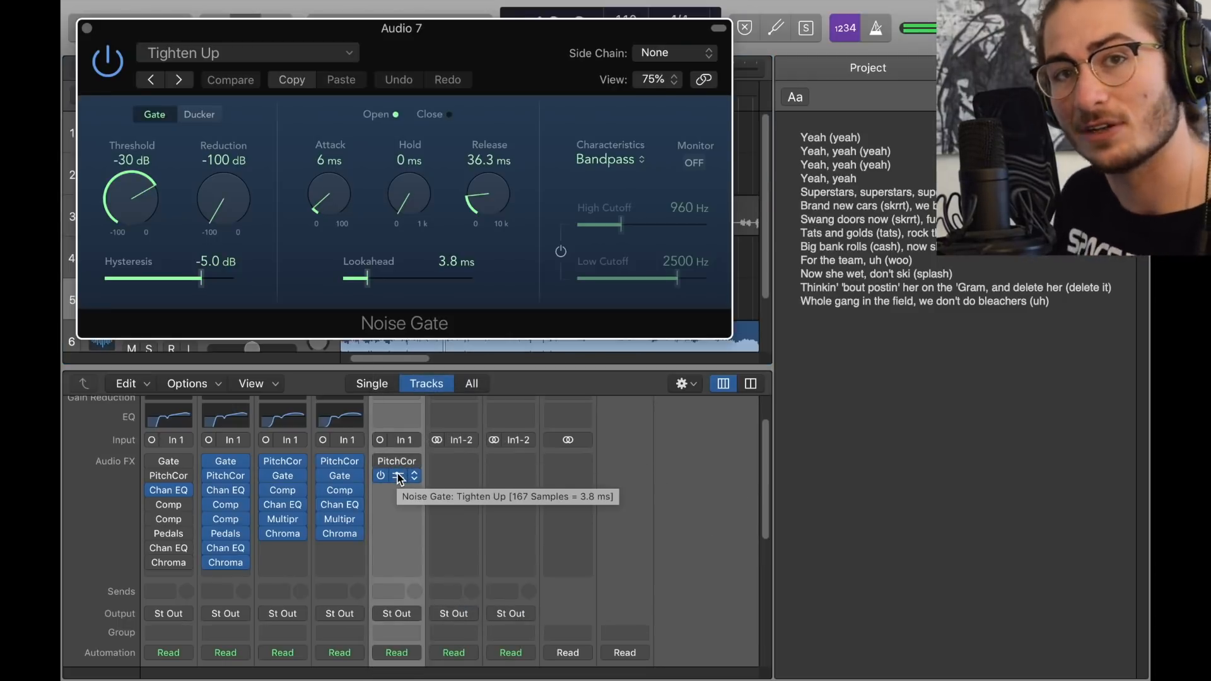
pyautogui.click(262, 56)
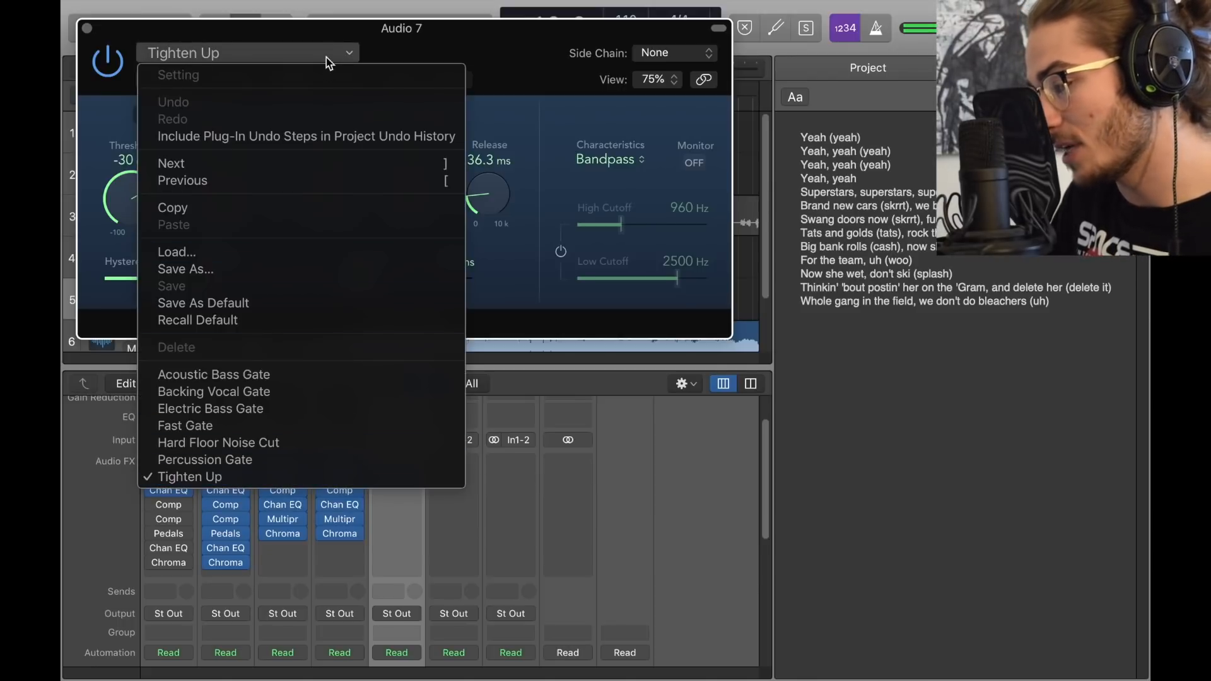
pyautogui.click(418, 181)
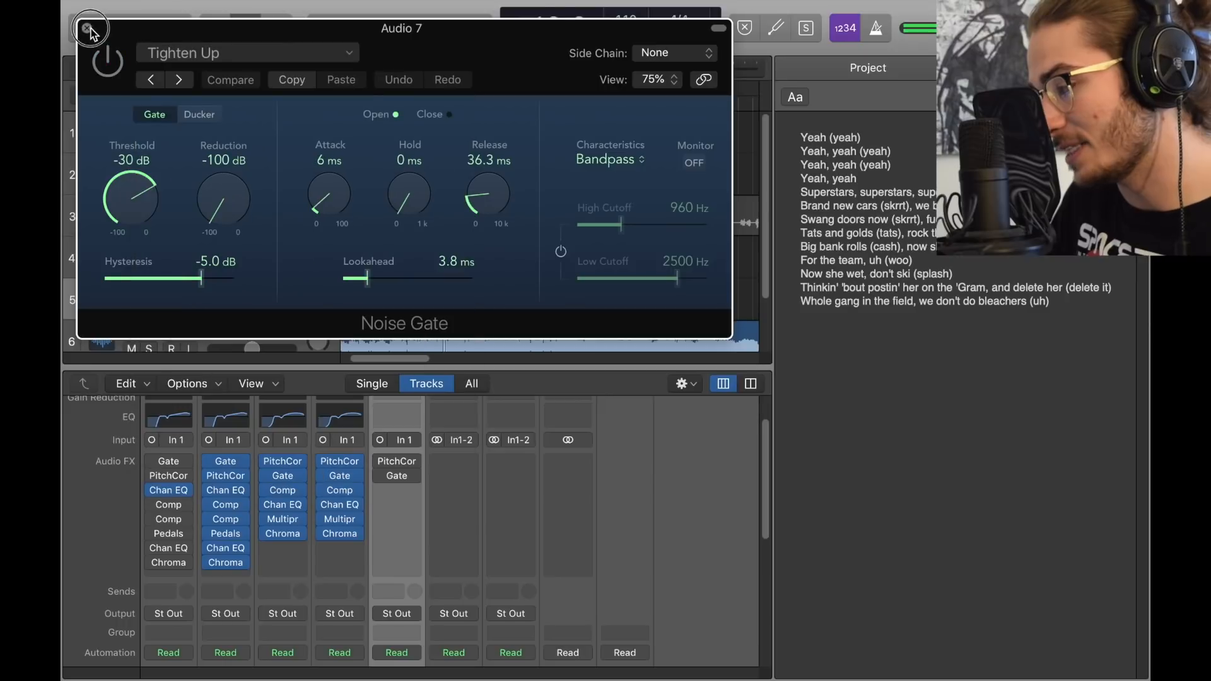
pyautogui.click(87, 28)
# Step: Copy the Compressor from track 4 to Audio 7 below the Noise Gate and review its Voice presets
pyautogui.moveTo(339, 494); pyautogui.dragTo(411, 497)
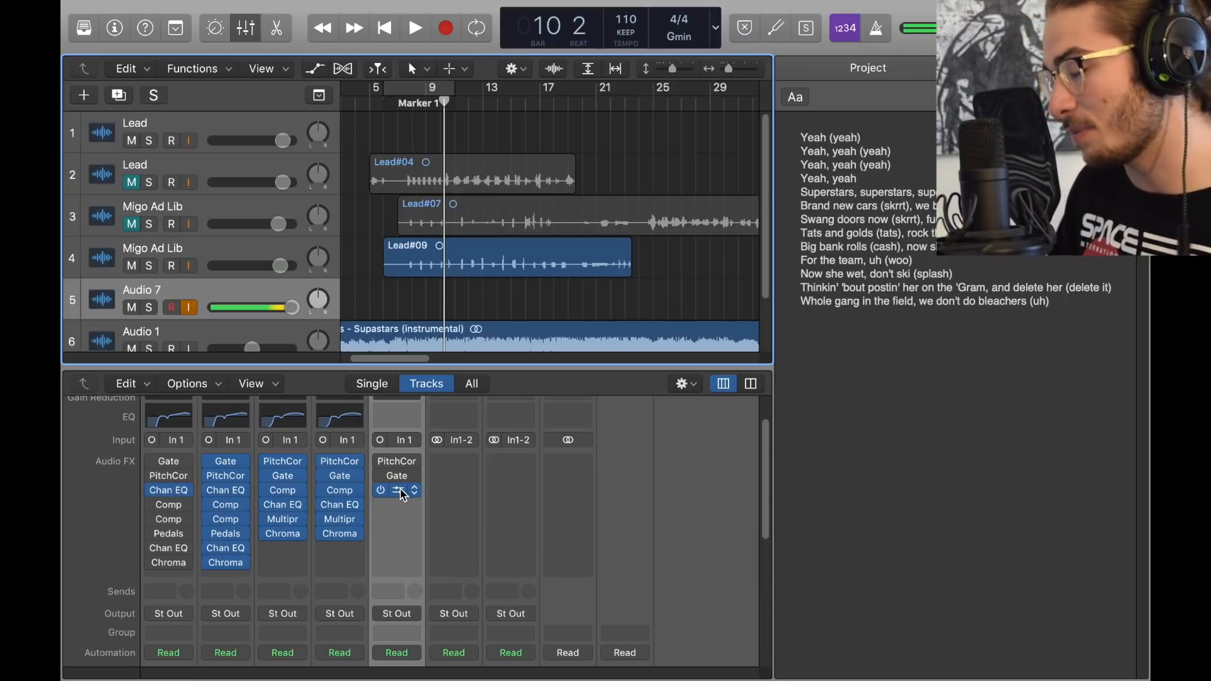
pyautogui.click(410, 491)
pyautogui.moveTo(436, 506)
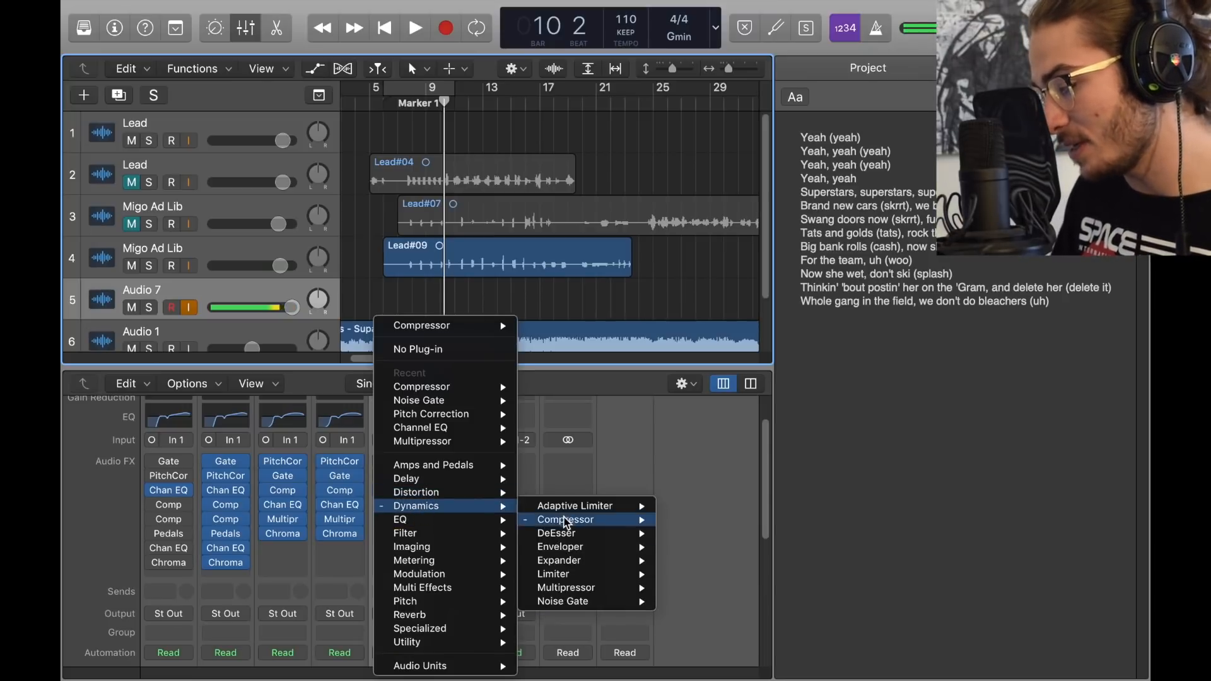
pyautogui.moveTo(565, 523)
pyautogui.click(689, 514)
pyautogui.click(237, 51)
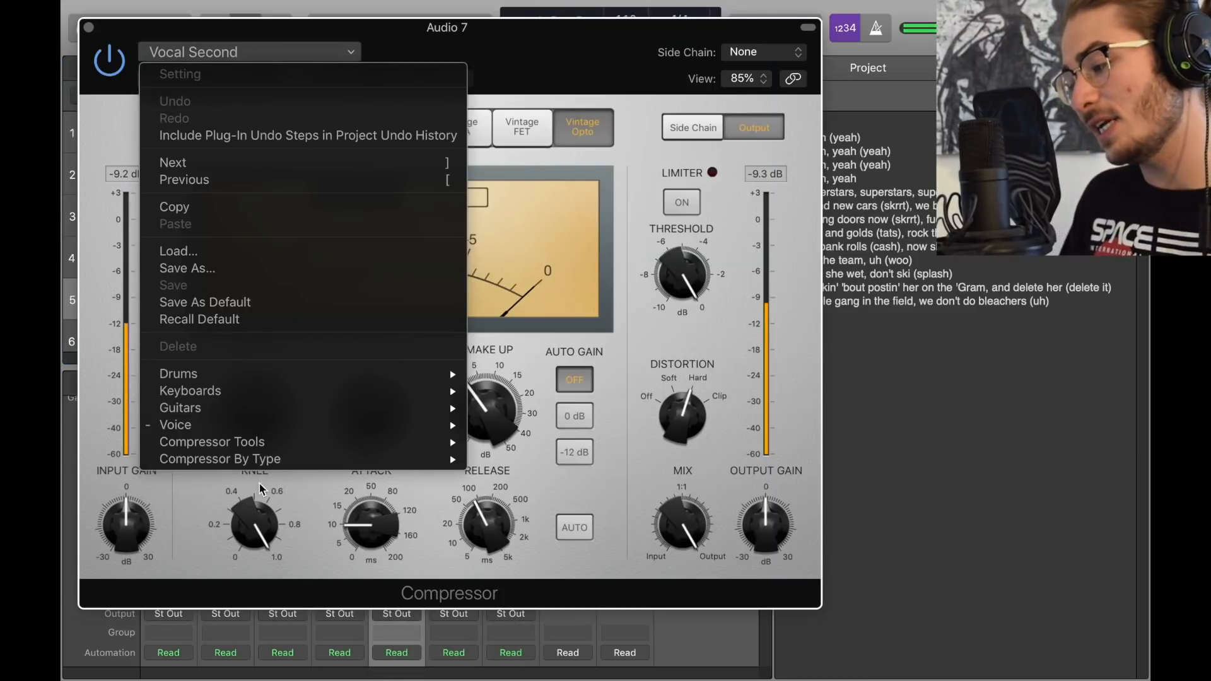
pyautogui.moveTo(274, 426)
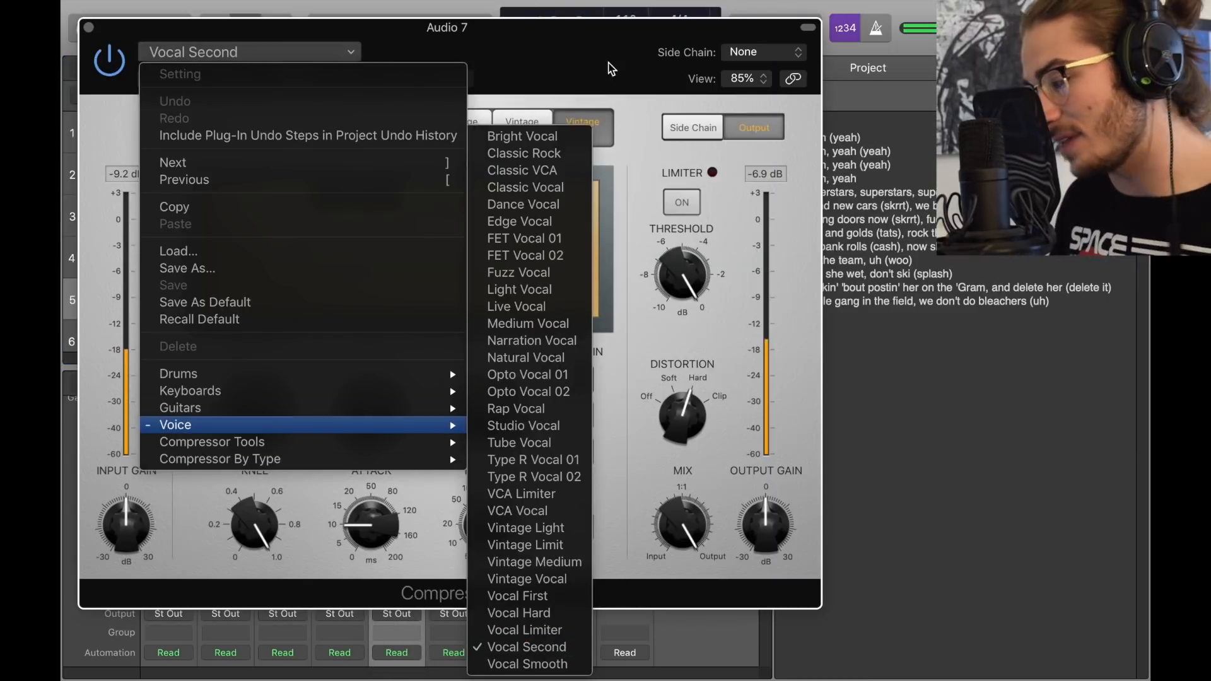
pyautogui.click(611, 68)
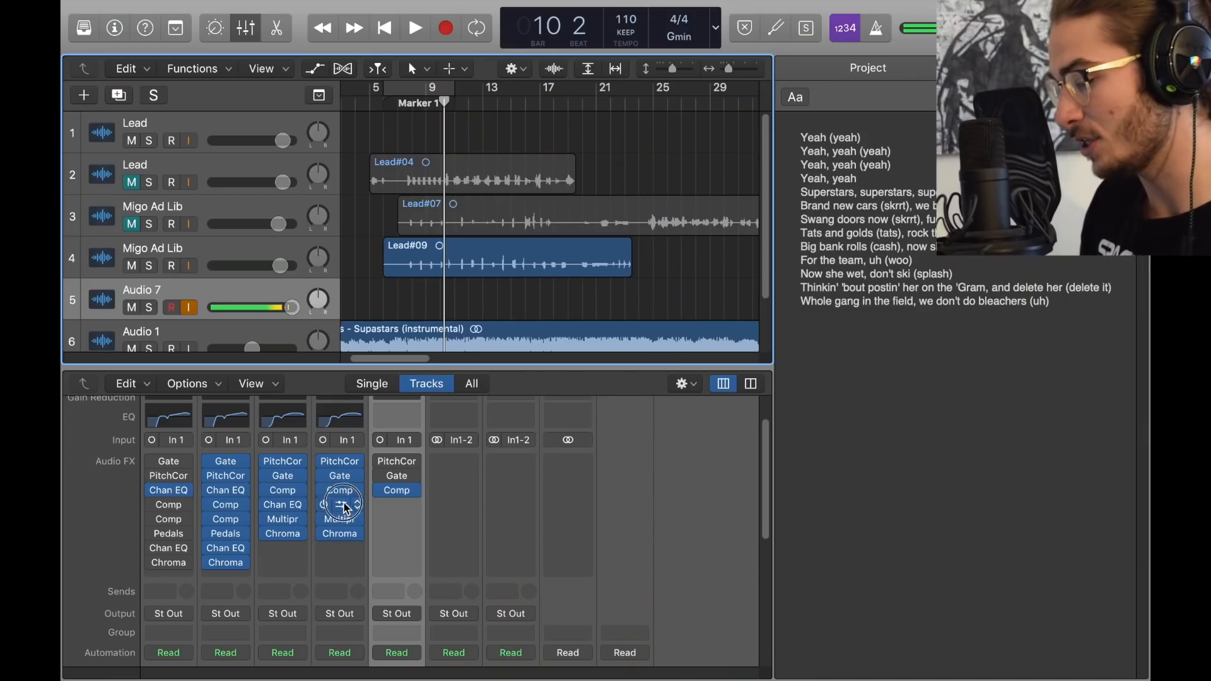
# Step: Copy the Channel EQ and the Multipressor from track 4 to Audio 7, below the Compressor
pyautogui.moveTo(346, 508); pyautogui.dragTo(396, 505)
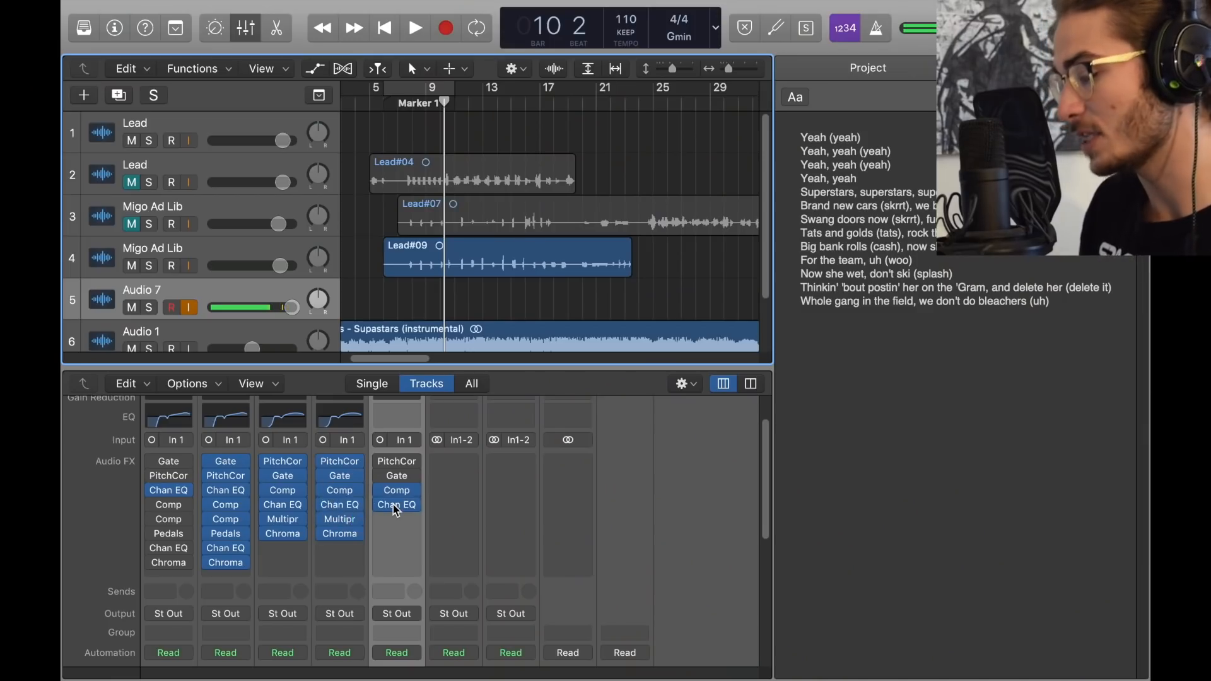
pyautogui.click(398, 504)
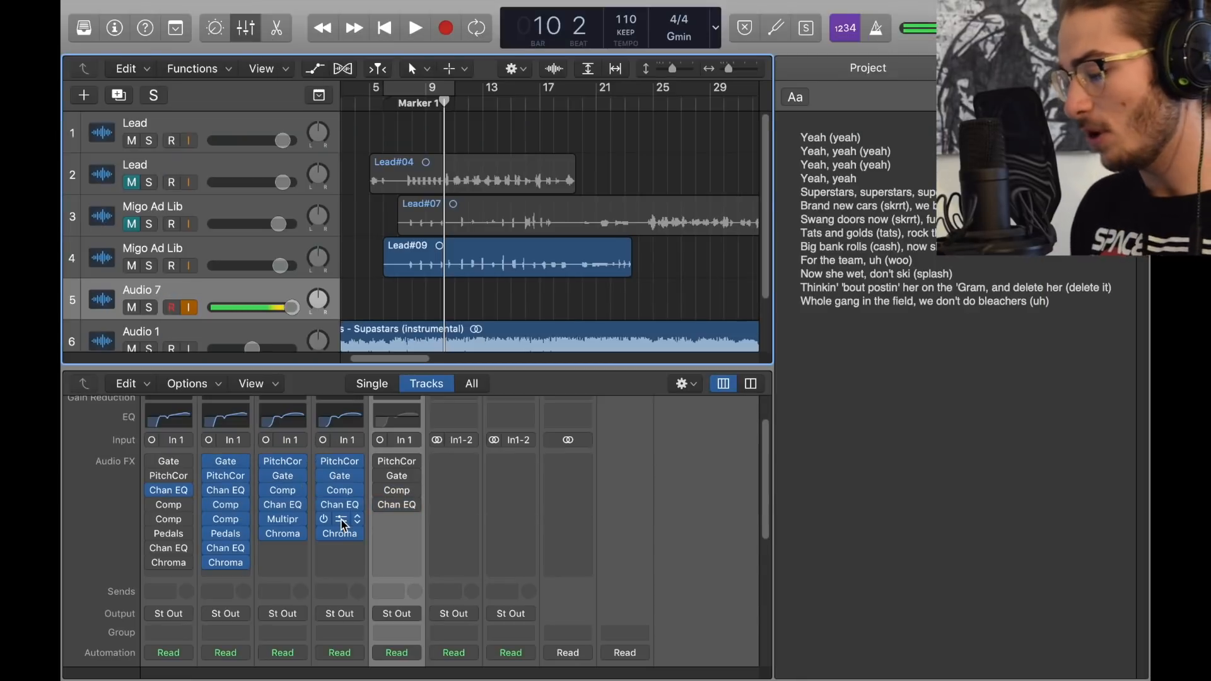
pyautogui.moveTo(342, 525); pyautogui.dragTo(395, 528)
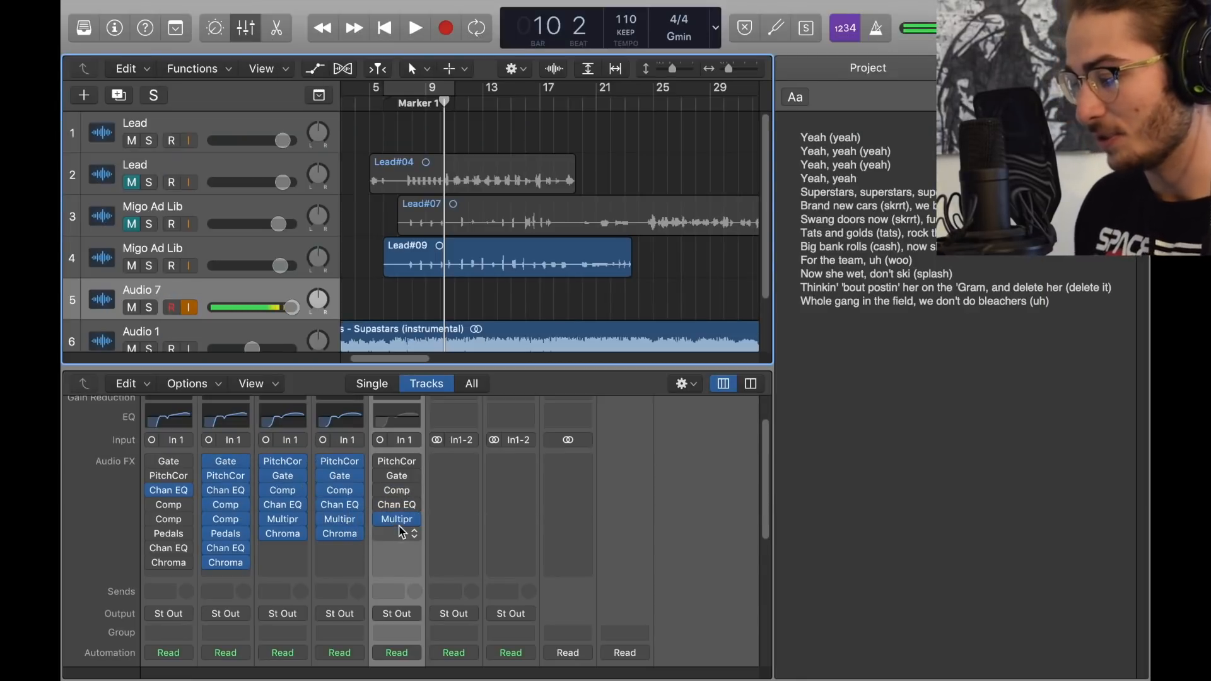
pyautogui.click(399, 527)
pyautogui.moveTo(416, 506)
pyautogui.moveTo(568, 588)
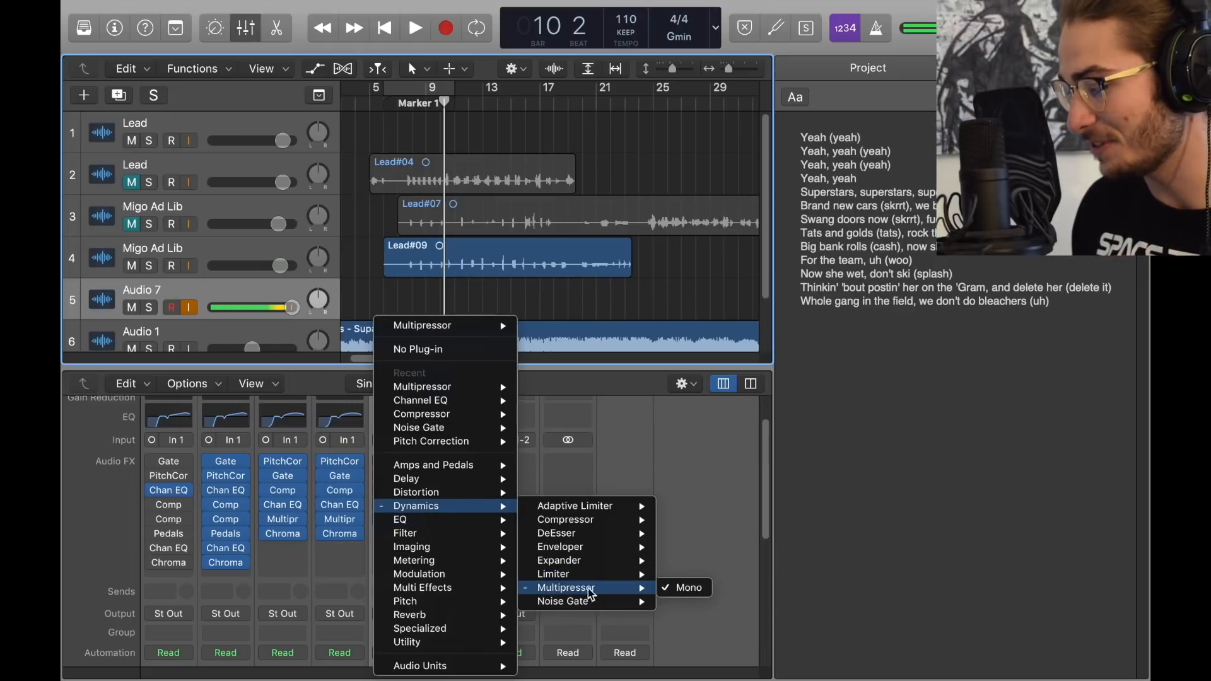
pyautogui.click(684, 585)
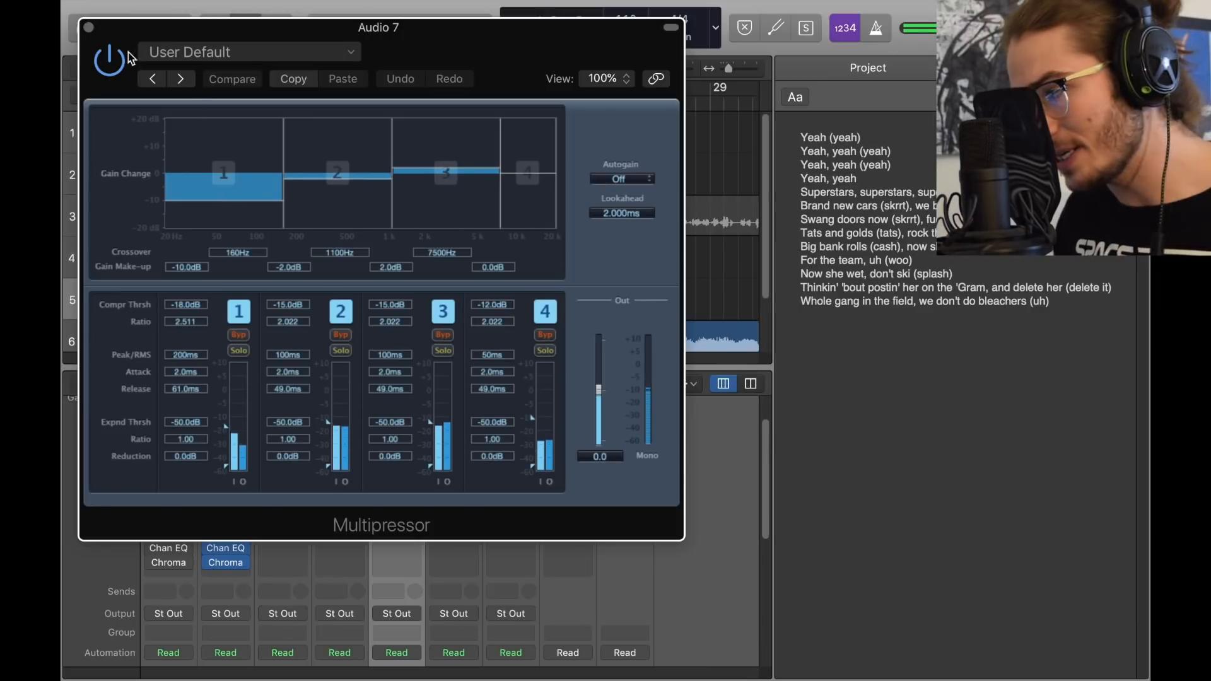
pyautogui.click(88, 27)
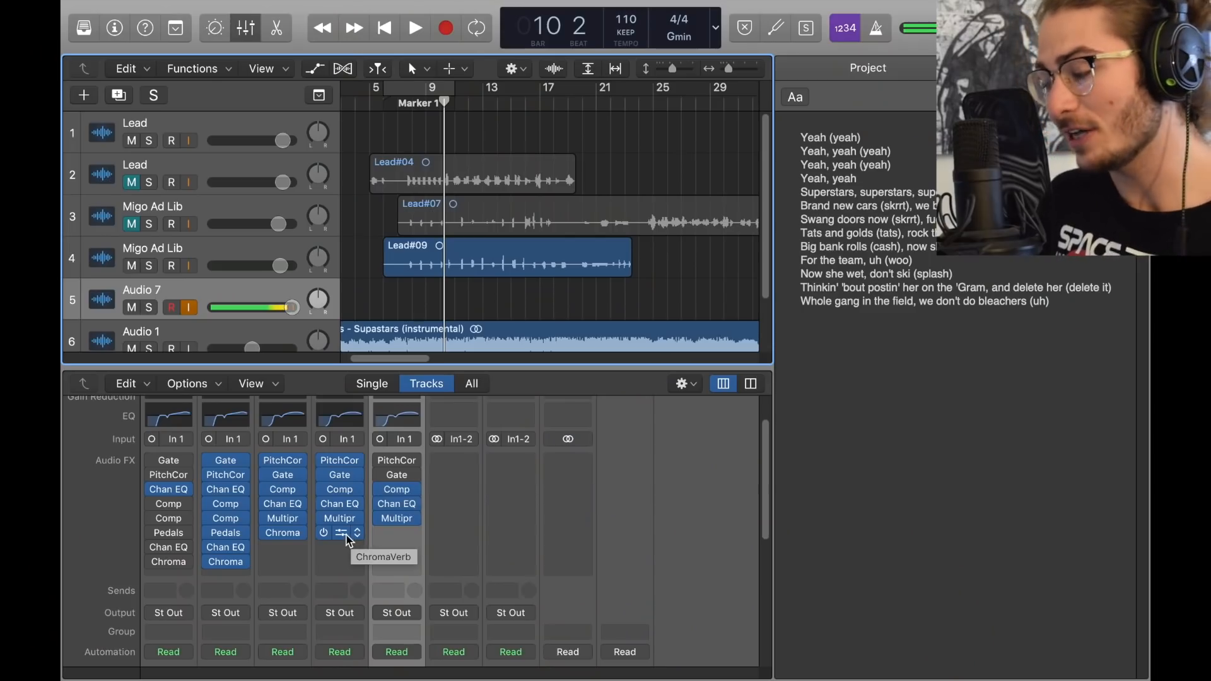
# Step: Copy the ChromaVerb from track 4 to Audio 7 below the Multipressor and check its place among the Reverb effects
pyautogui.moveTo(347, 541); pyautogui.dragTo(403, 536)
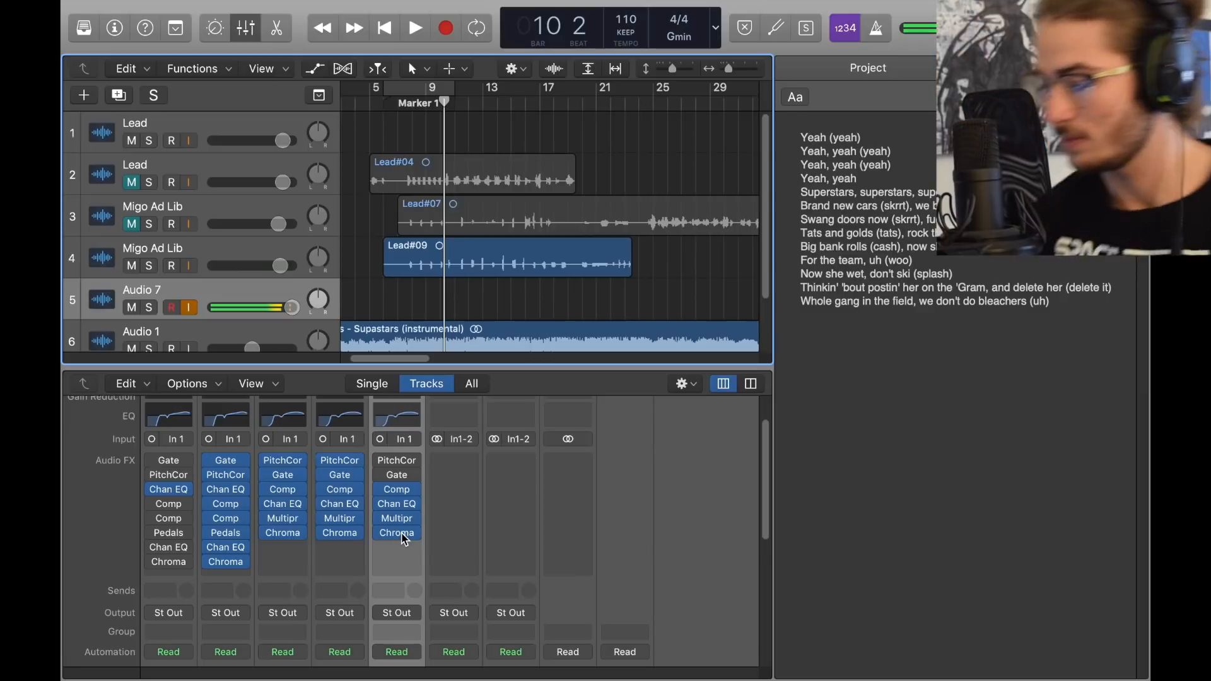
pyautogui.click(411, 535)
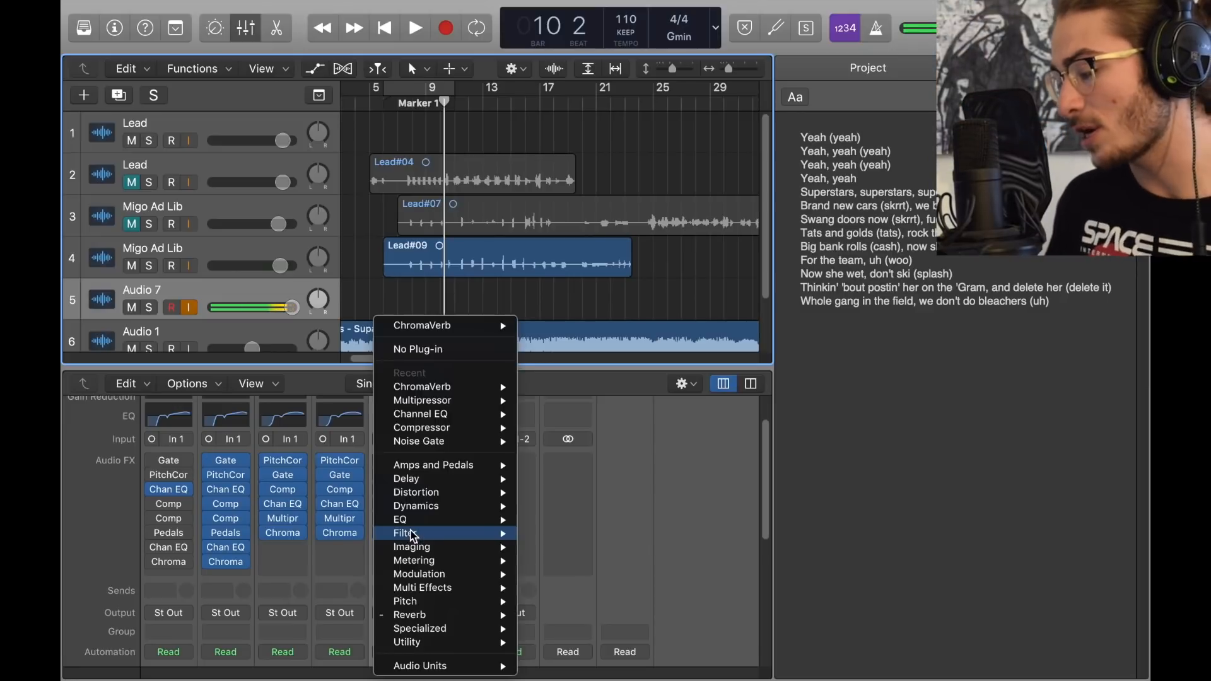
pyautogui.moveTo(441, 614)
pyautogui.moveTo(586, 624)
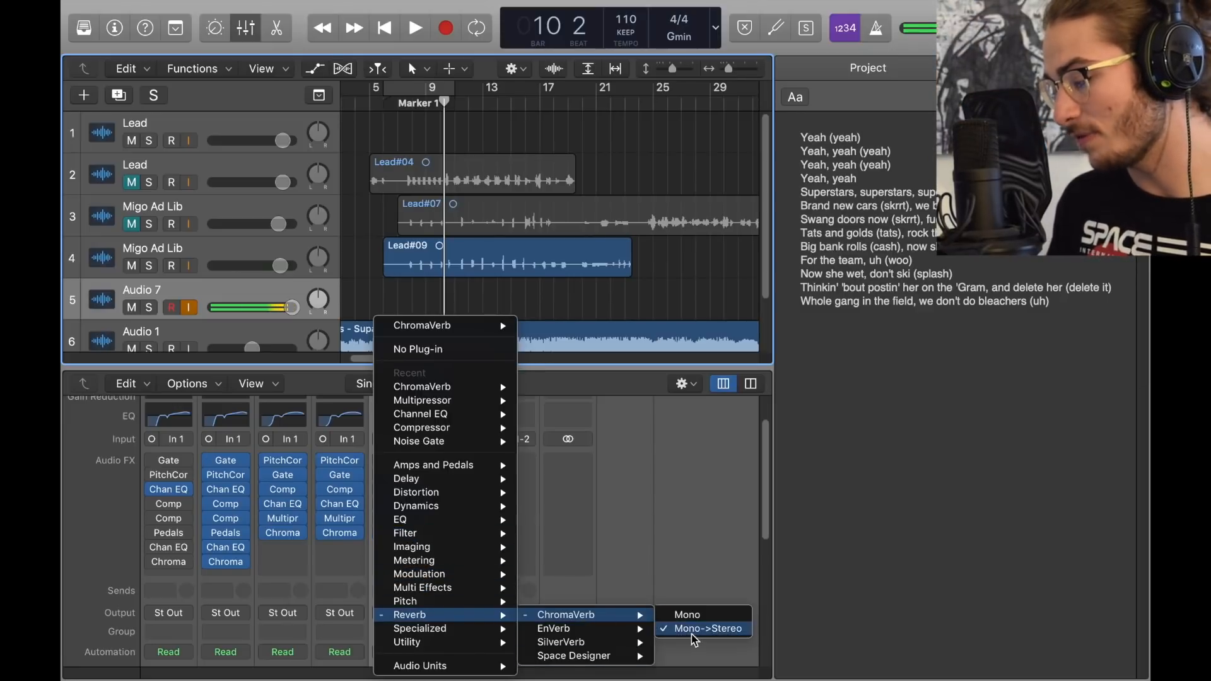
pyautogui.click(724, 575)
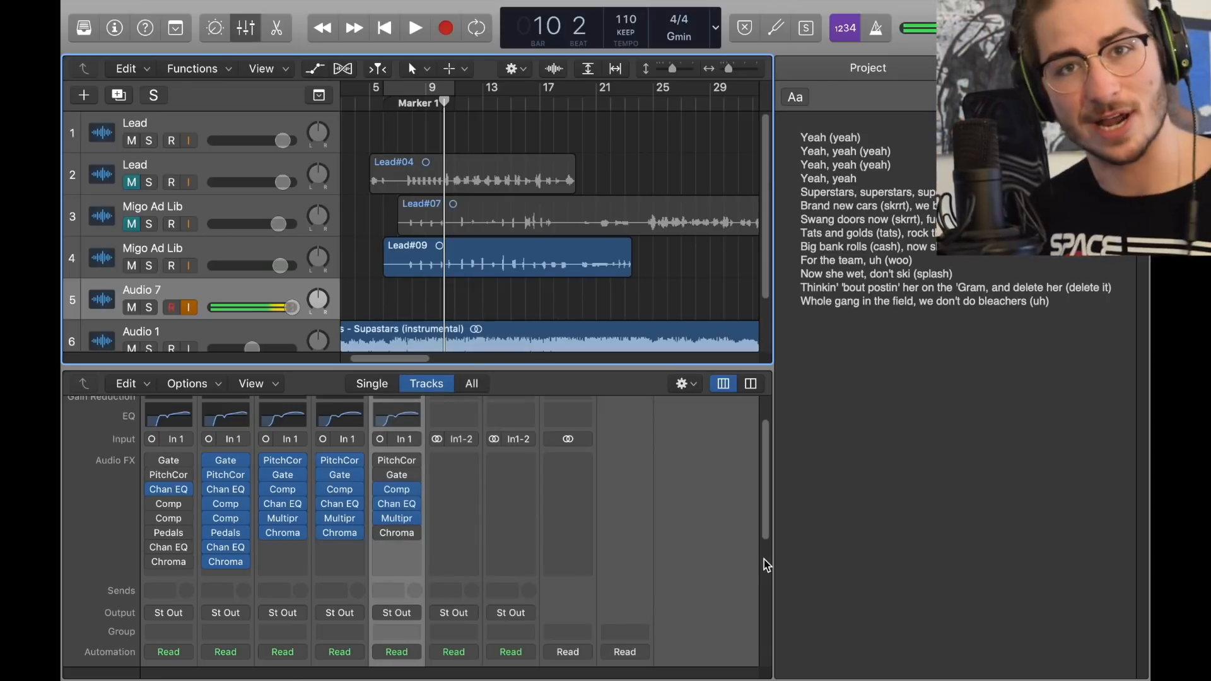
# Step: Enable ChromaVerb on Audio 7 with the Dark Room type and set the high-frequency damping node to 4800 Hz
pyautogui.click(397, 533)
pyautogui.click(449, 113)
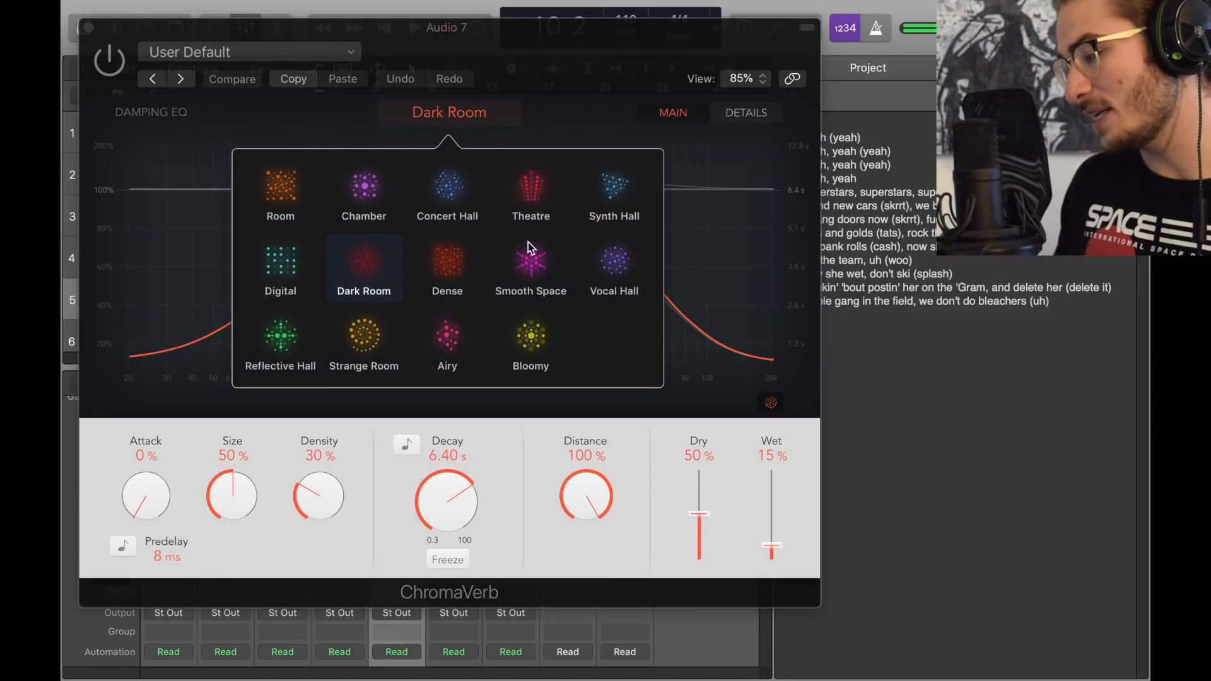
pyautogui.click(376, 267)
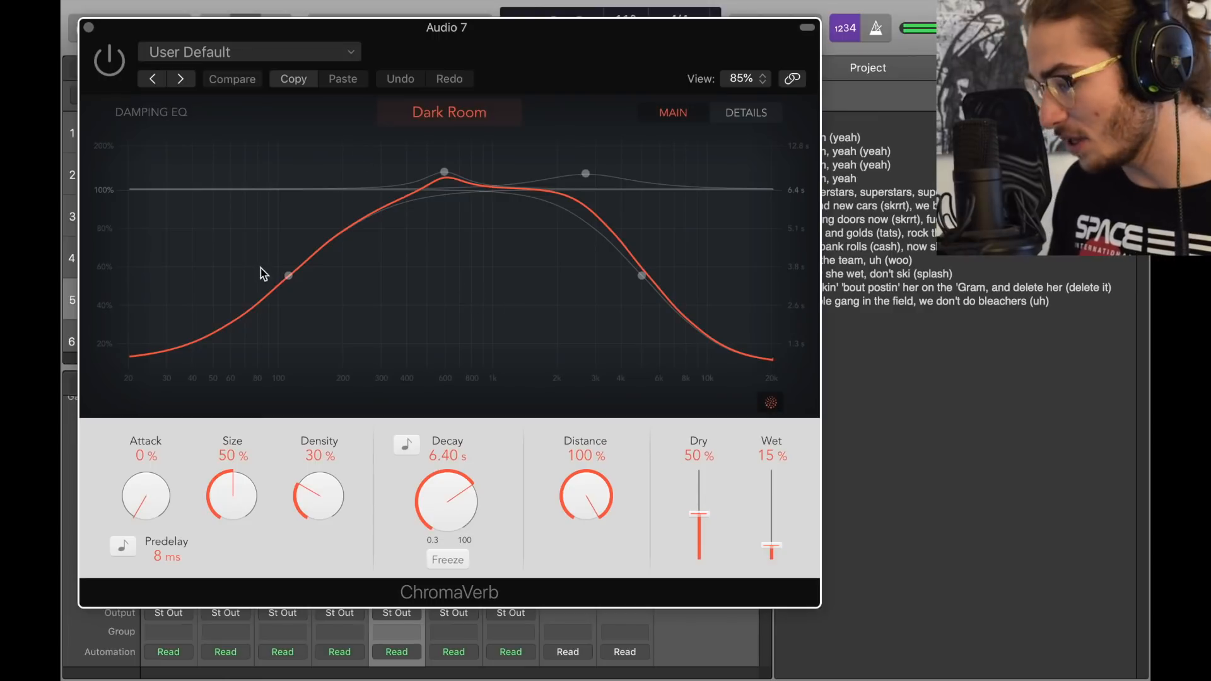
pyautogui.click(116, 63)
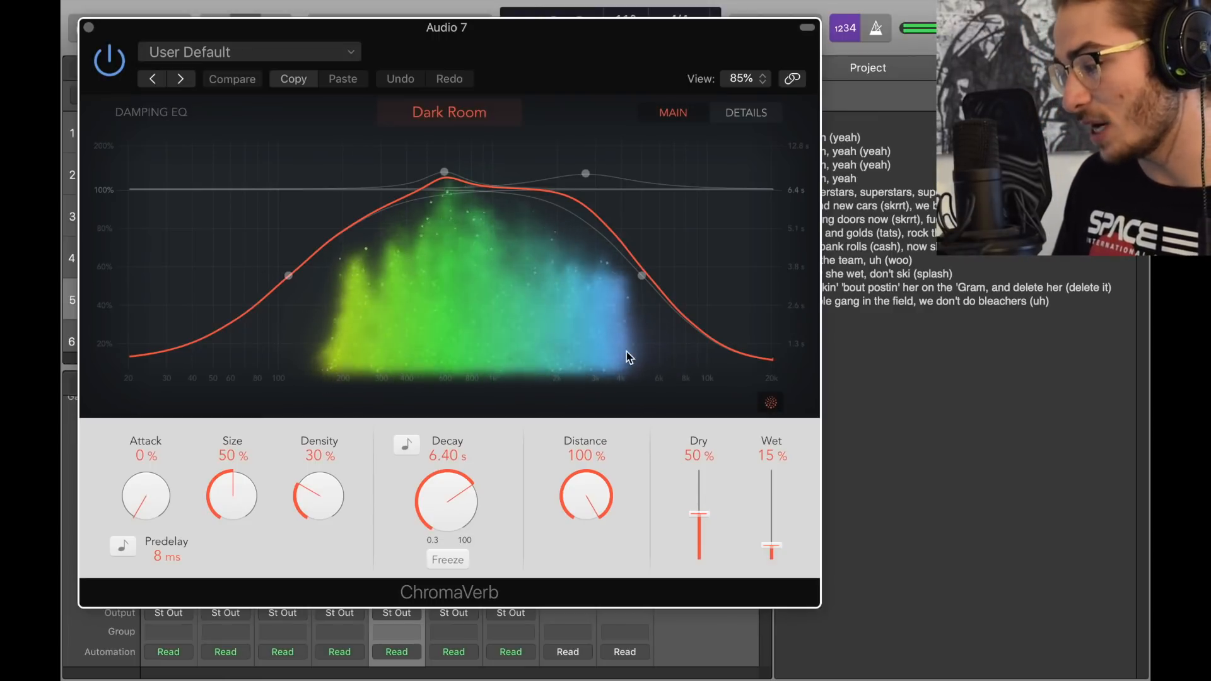
pyautogui.click(641, 276)
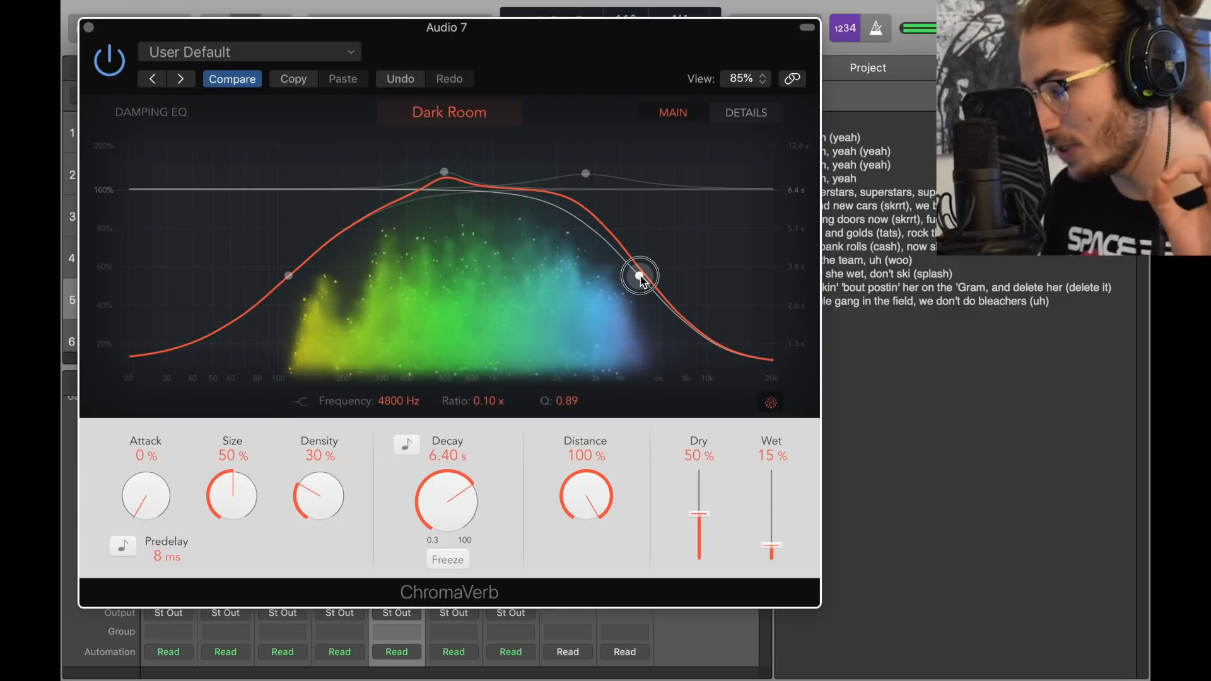
# Step: Adjust the Dark Room damping curve's high and low cutoff nodes, and set the lower mid peak to 780 Hz with a 1.45 ratio
pyautogui.moveTo(641, 276); pyautogui.dragTo(633, 308)
pyautogui.click(290, 281)
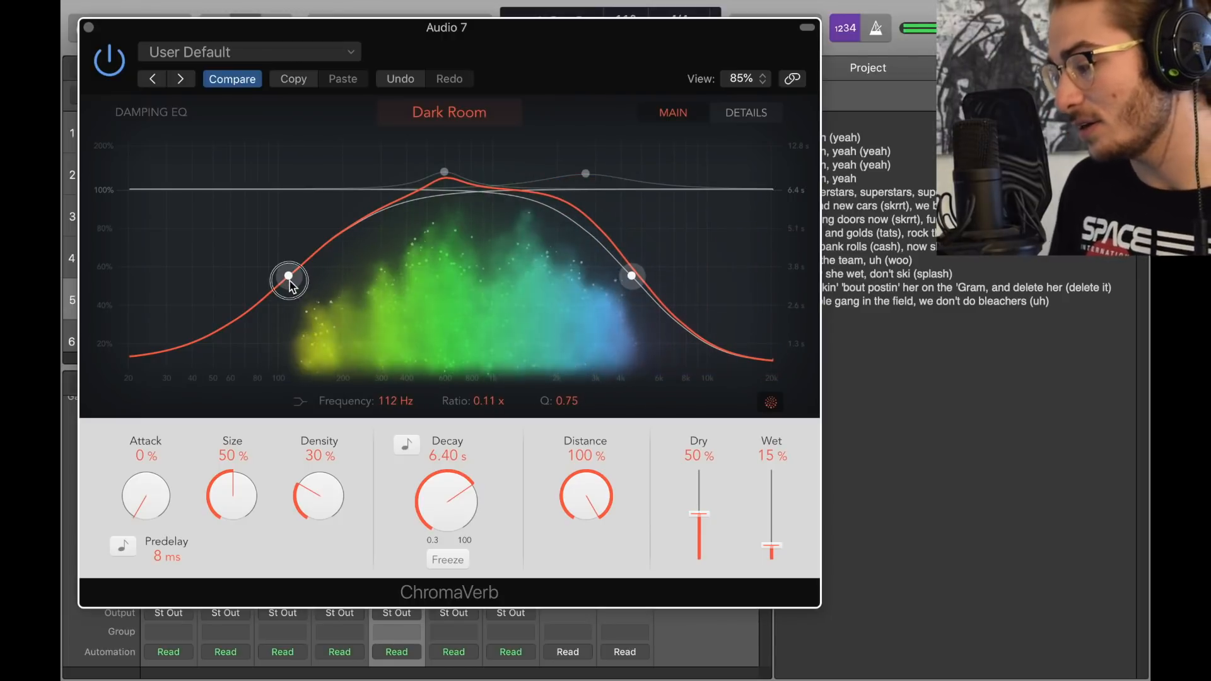
pyautogui.moveTo(289, 281); pyautogui.dragTo(288, 371)
pyautogui.moveTo(445, 171); pyautogui.dragTo(440, 184)
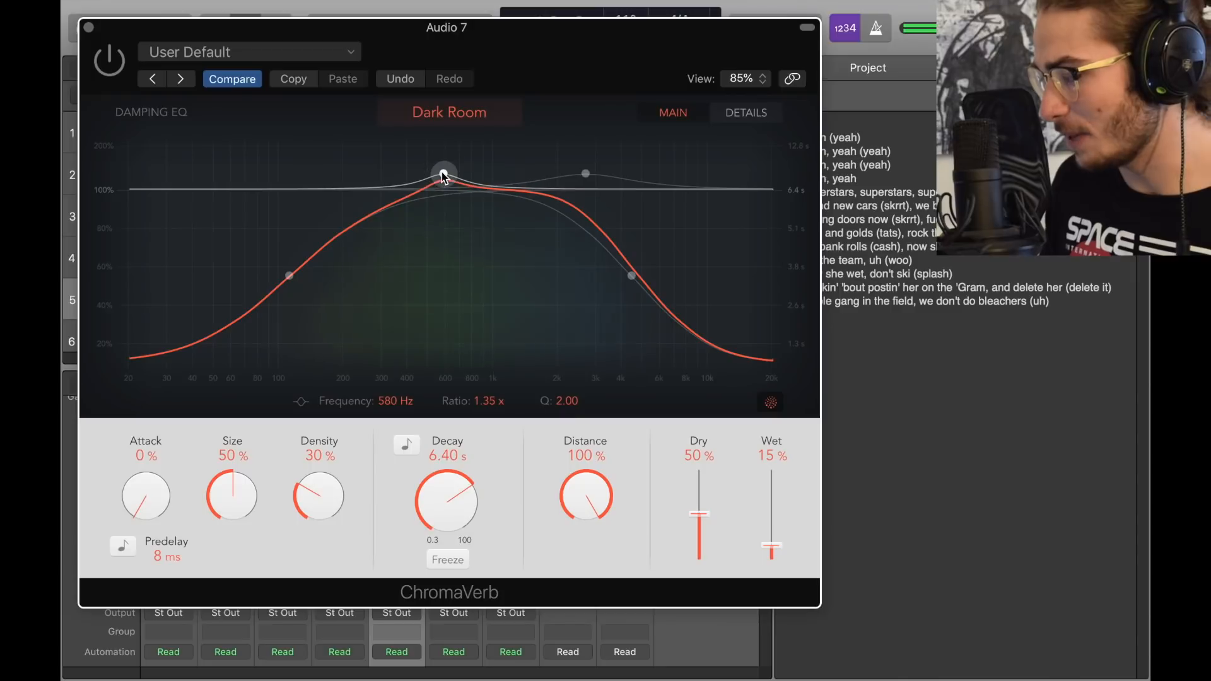
pyautogui.moveTo(449, 185); pyautogui.dragTo(476, 172)
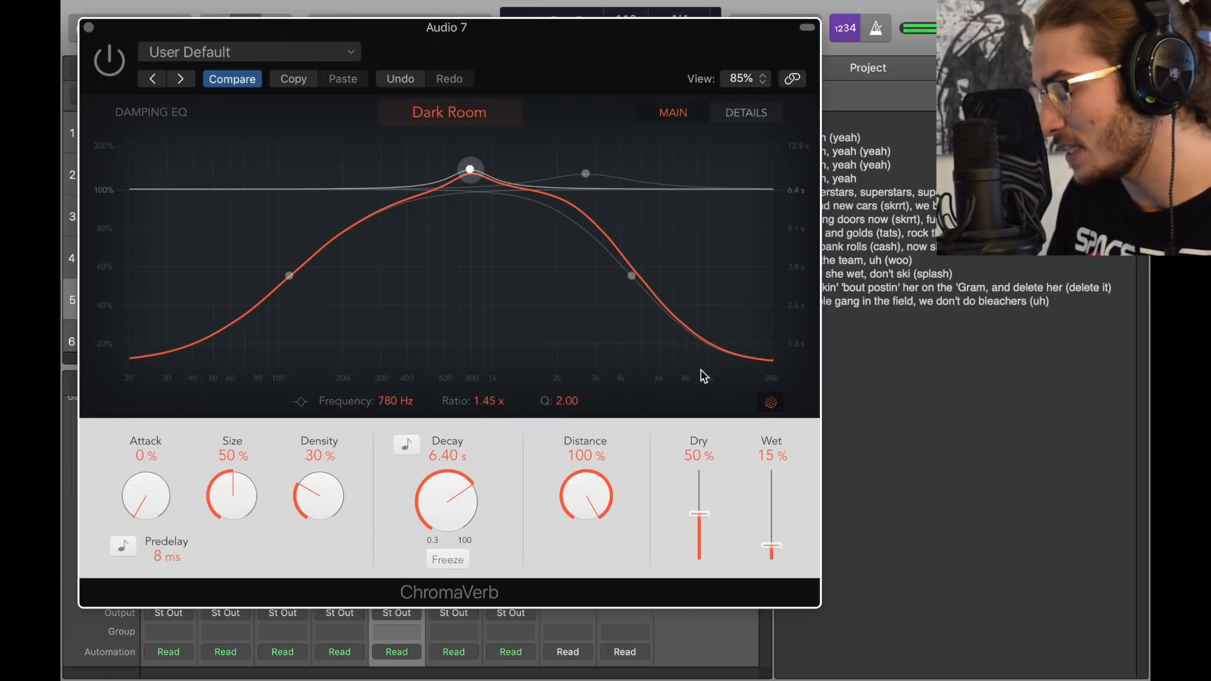
# Step: Audition ChromaVerb with a higher Wet level and with Dry at 100%, restoring Wet to 15% and Dry to 50%
pyautogui.click(106, 63)
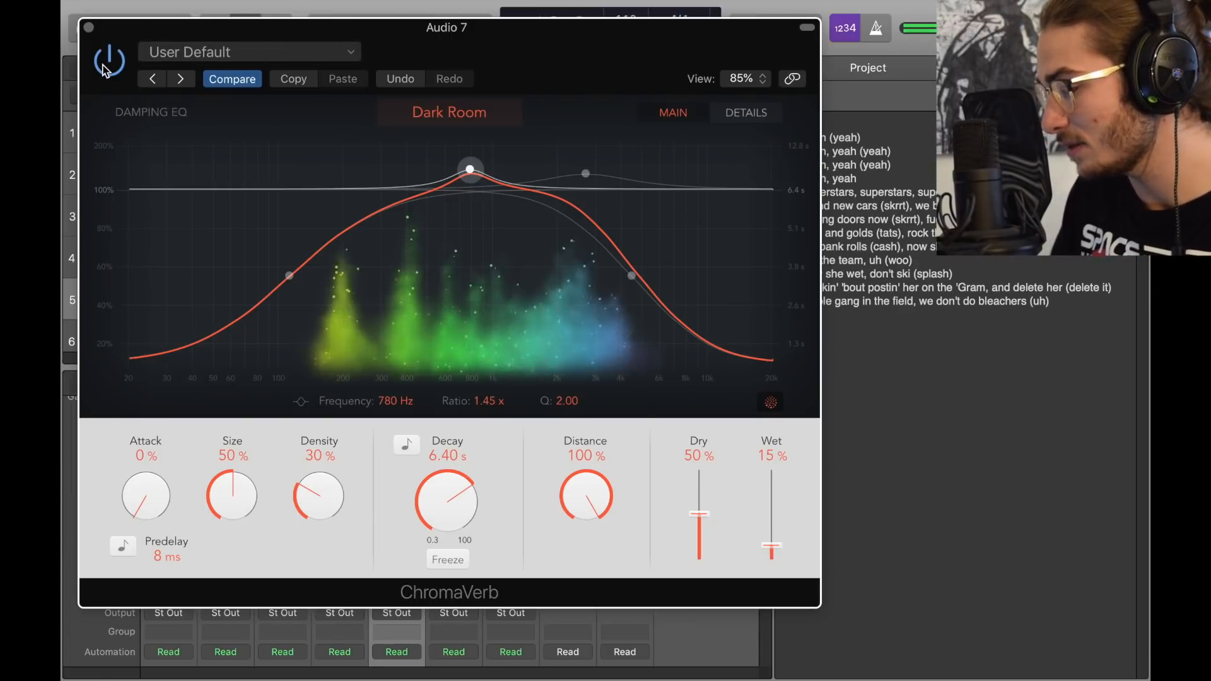
pyautogui.moveTo(782, 548); pyautogui.dragTo(789, 467)
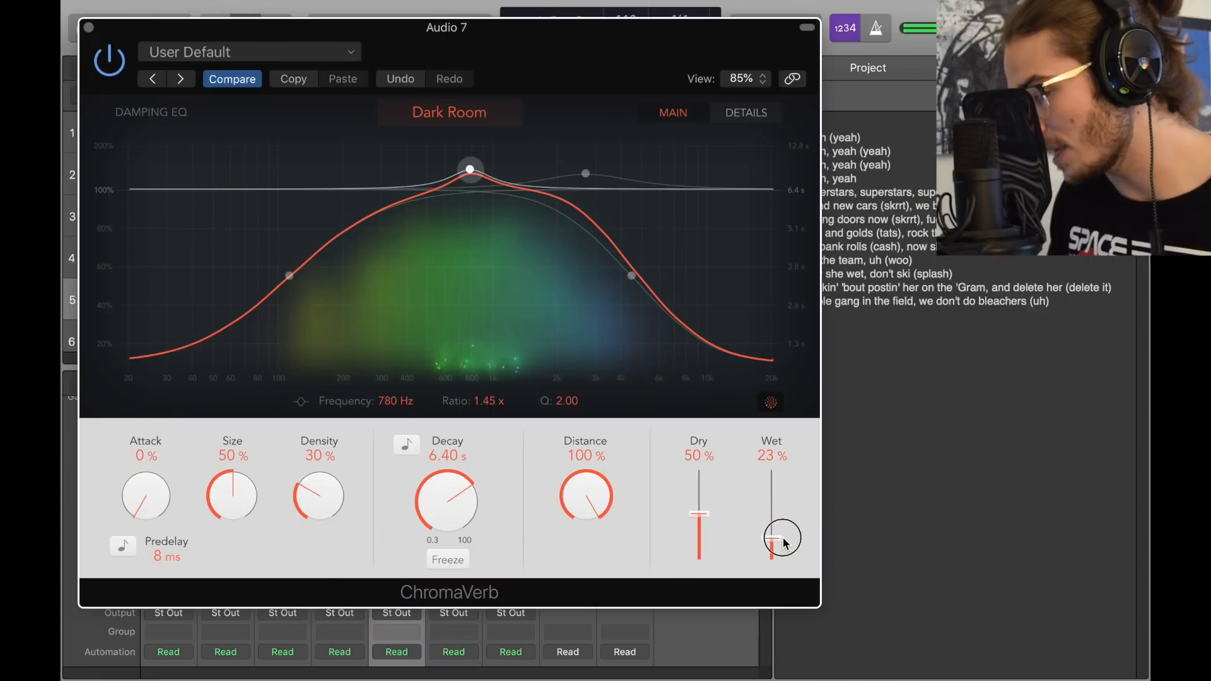
pyautogui.moveTo(781, 538); pyautogui.dragTo(785, 547)
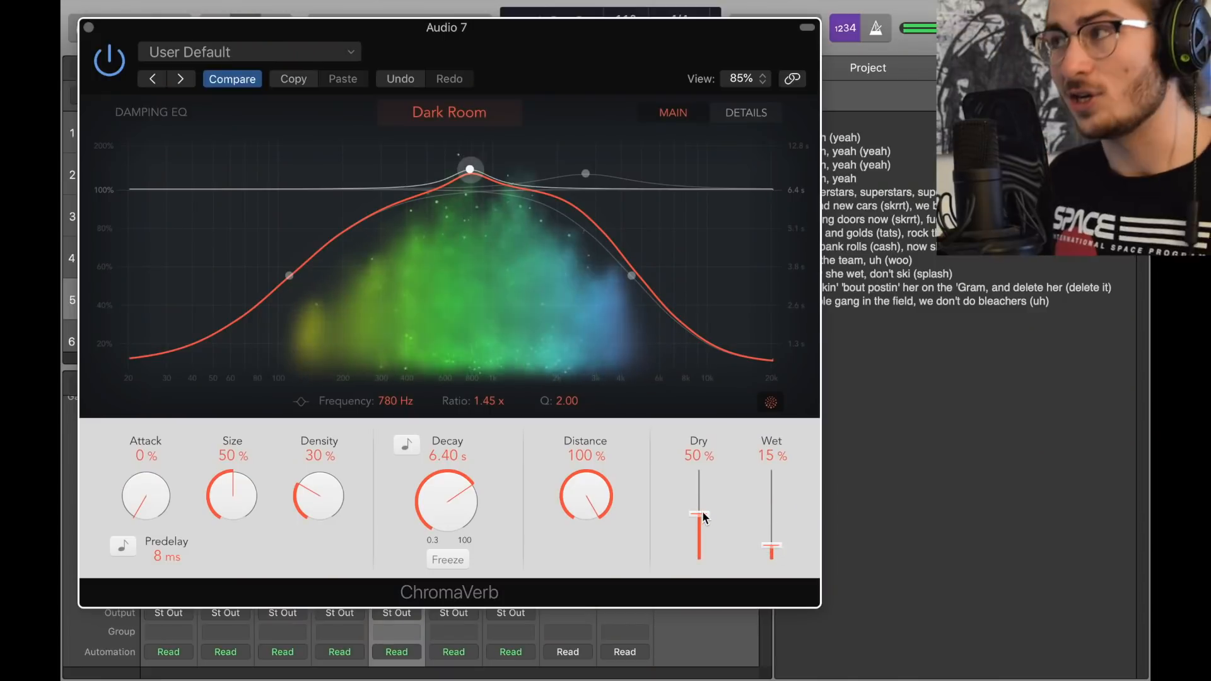
pyautogui.moveTo(705, 517); pyautogui.dragTo(735, 373)
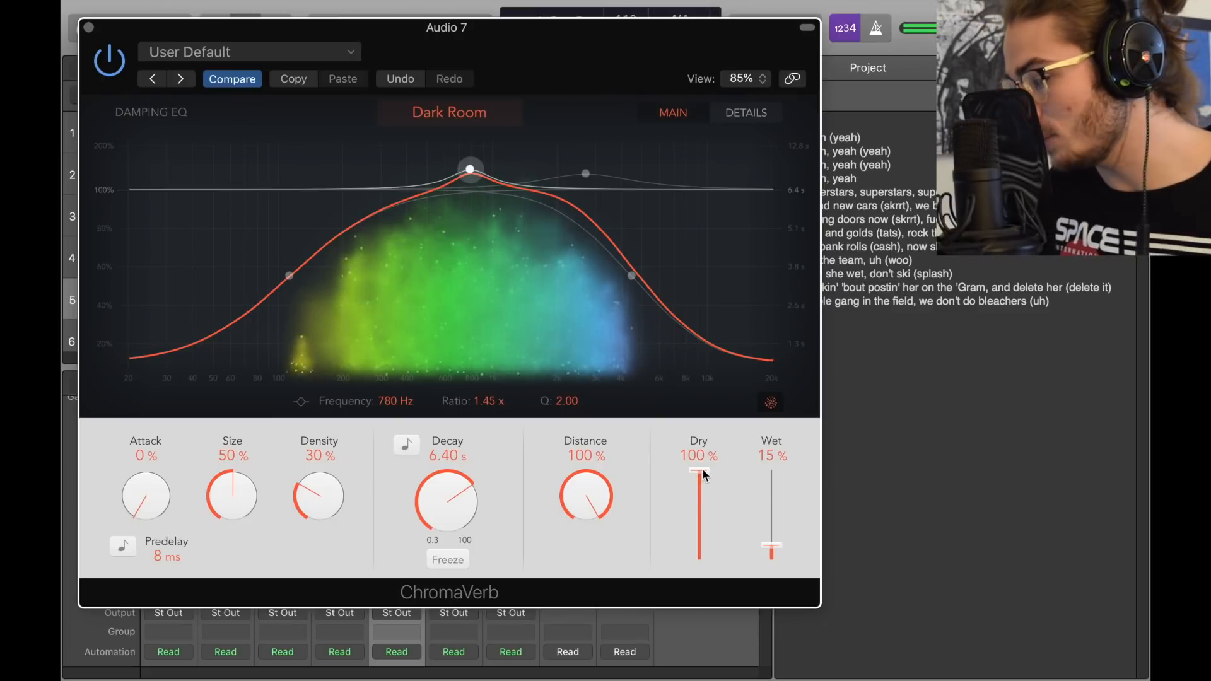
pyautogui.moveTo(705, 475); pyautogui.dragTo(708, 522)
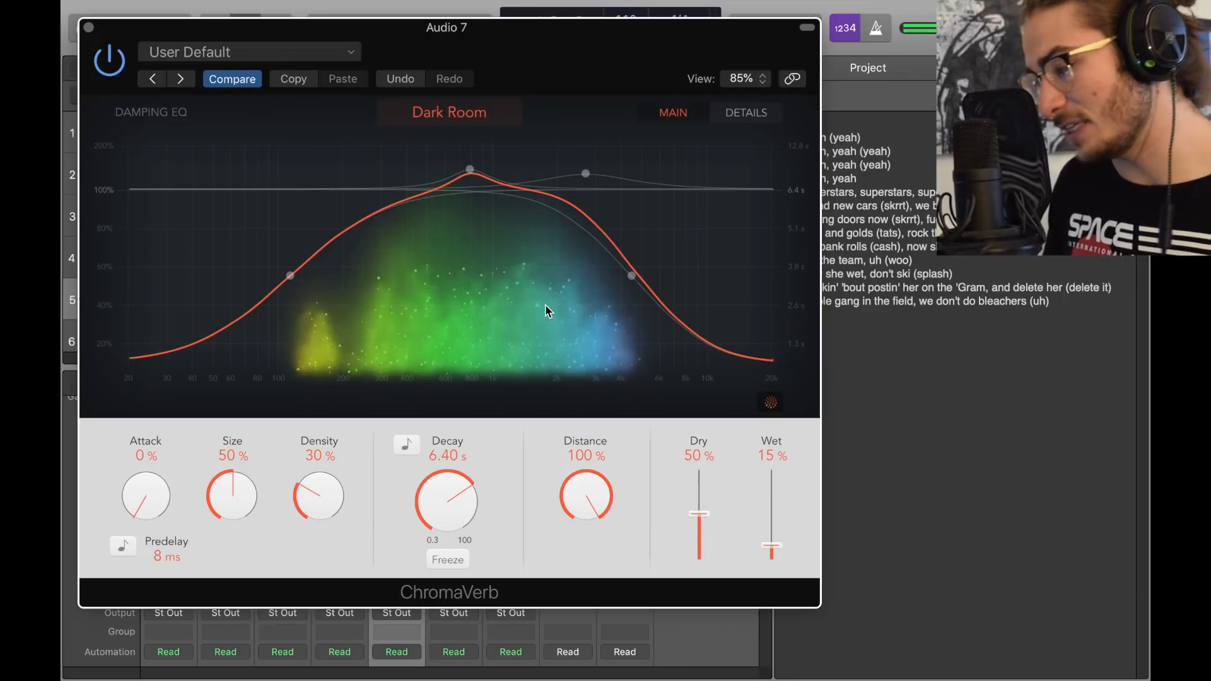
# Step: Bypass ChromaVerb on Audio 7 and close its plug-in window
pyautogui.click(112, 58)
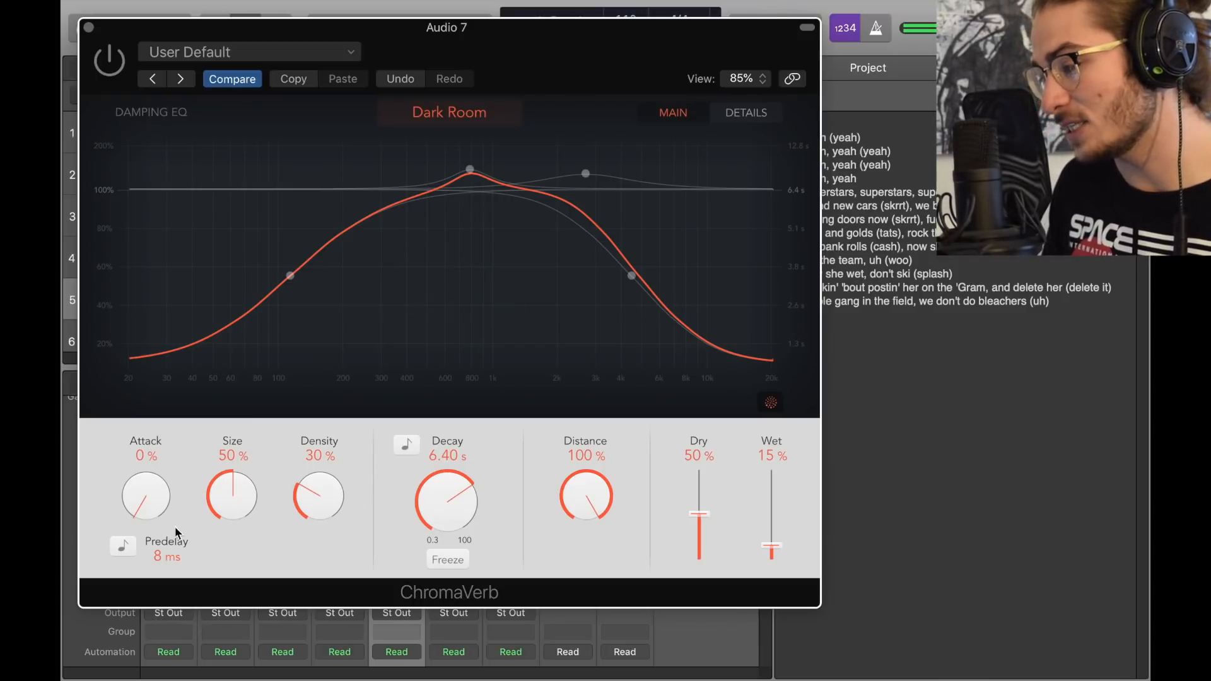
pyautogui.press('super+w')
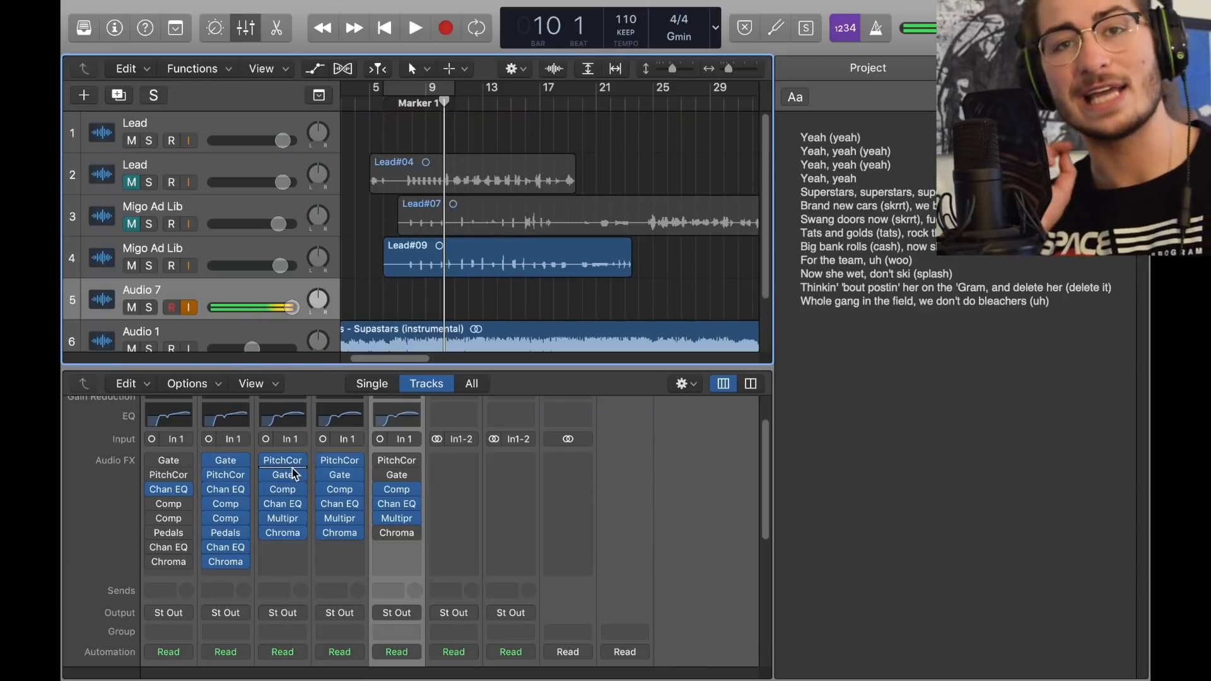